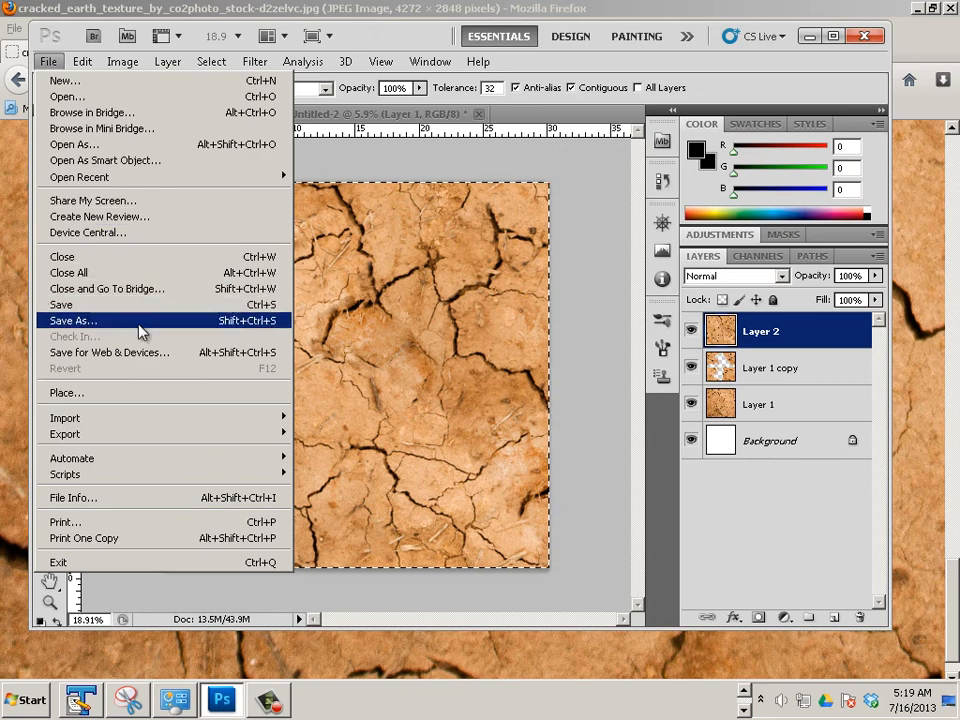
Step: Start saving the document under a new name, browse to the Mudbox 2014 folder and select its Stencils subfolder
click(141, 322)
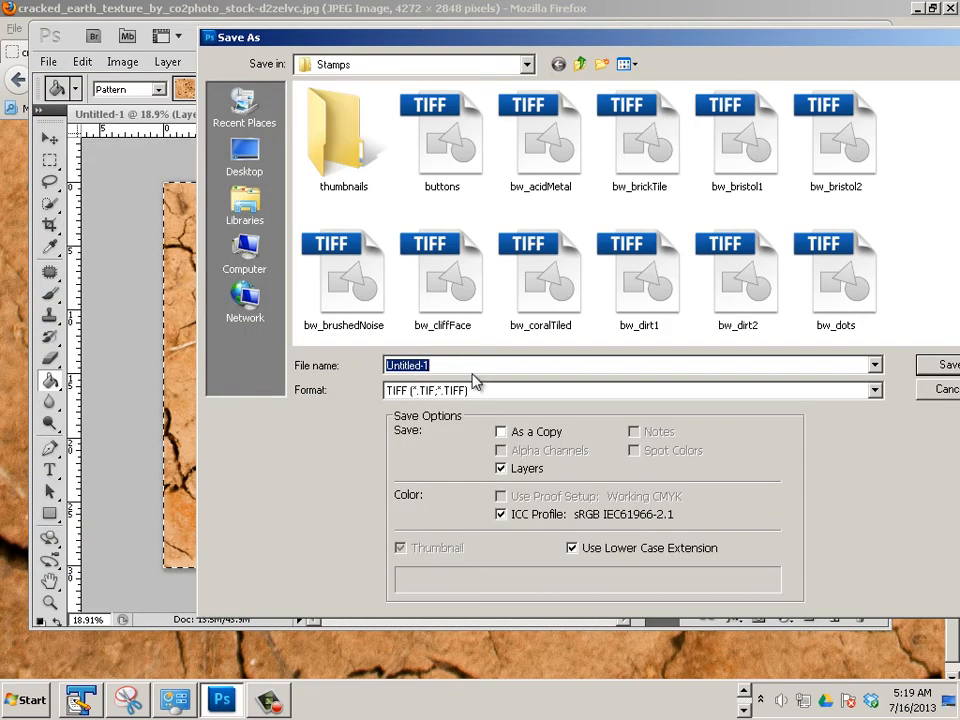
click(530, 64)
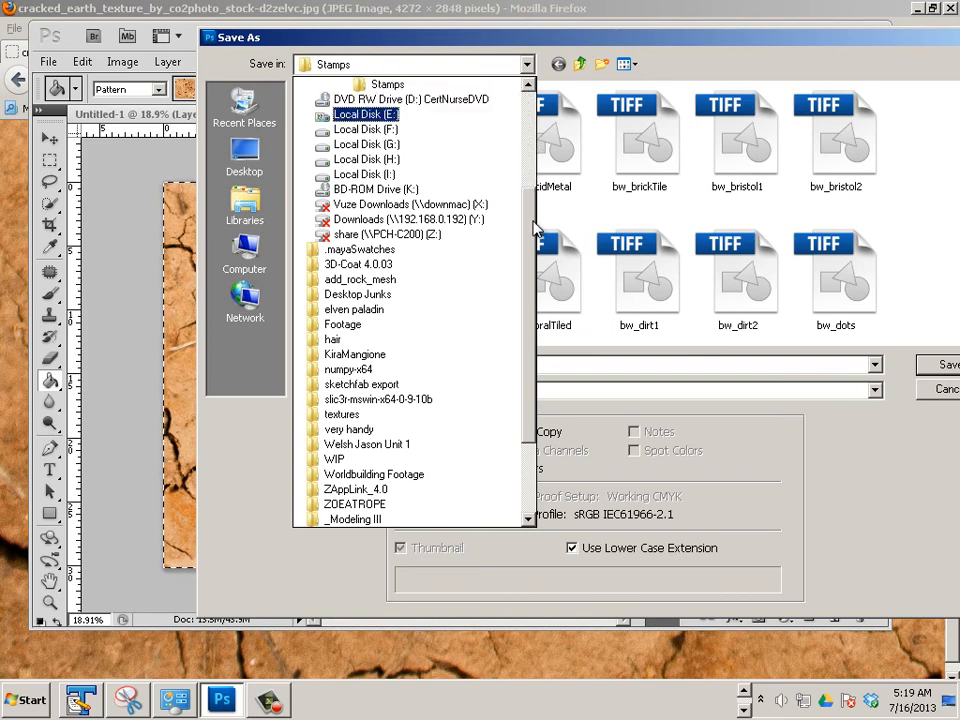
scroll(400, 150, up, 2)
click(460, 131)
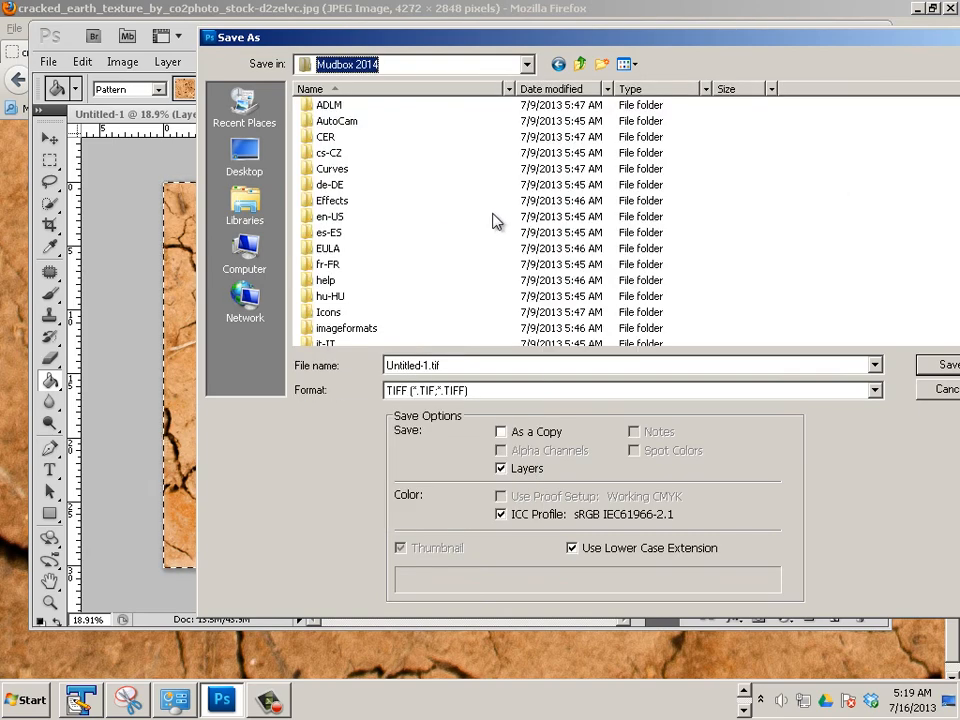
drag(680, 45, 595, 41)
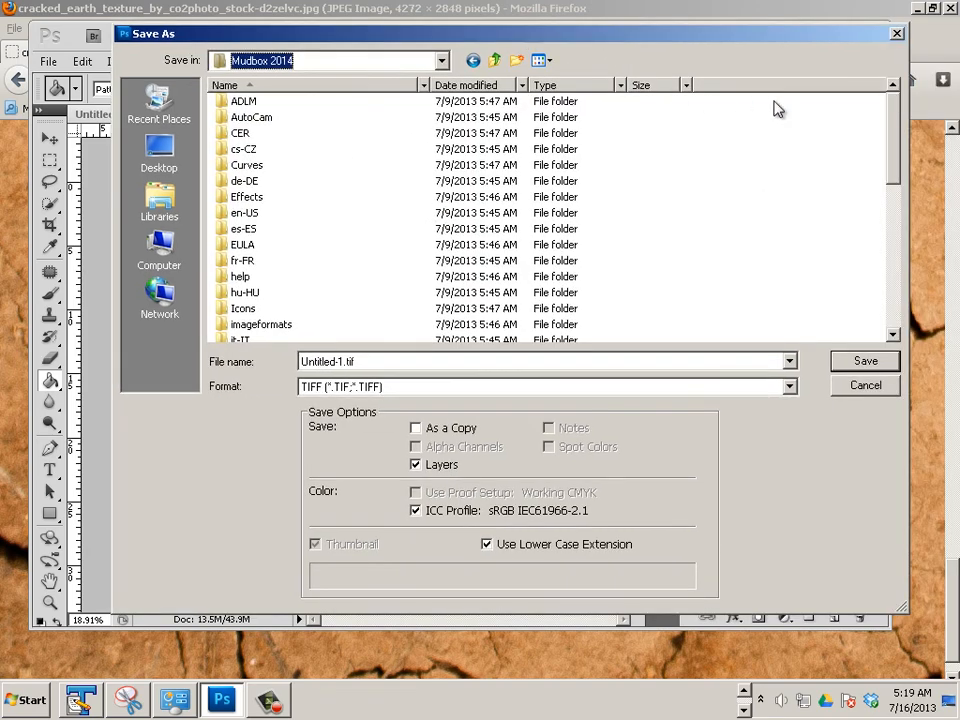
drag(897, 143, 893, 264)
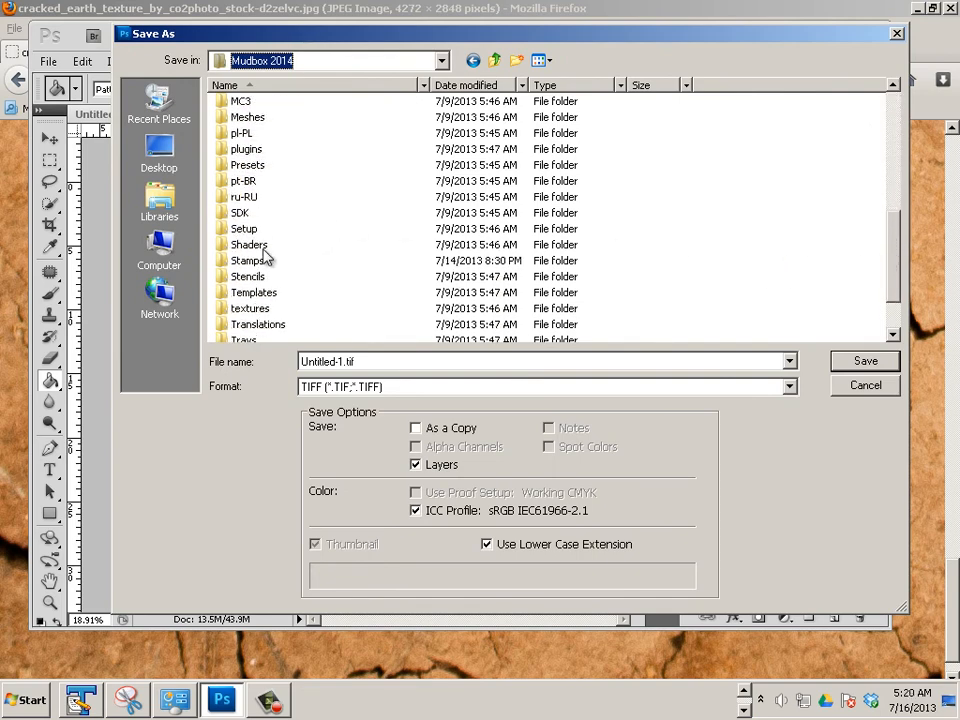
click(249, 280)
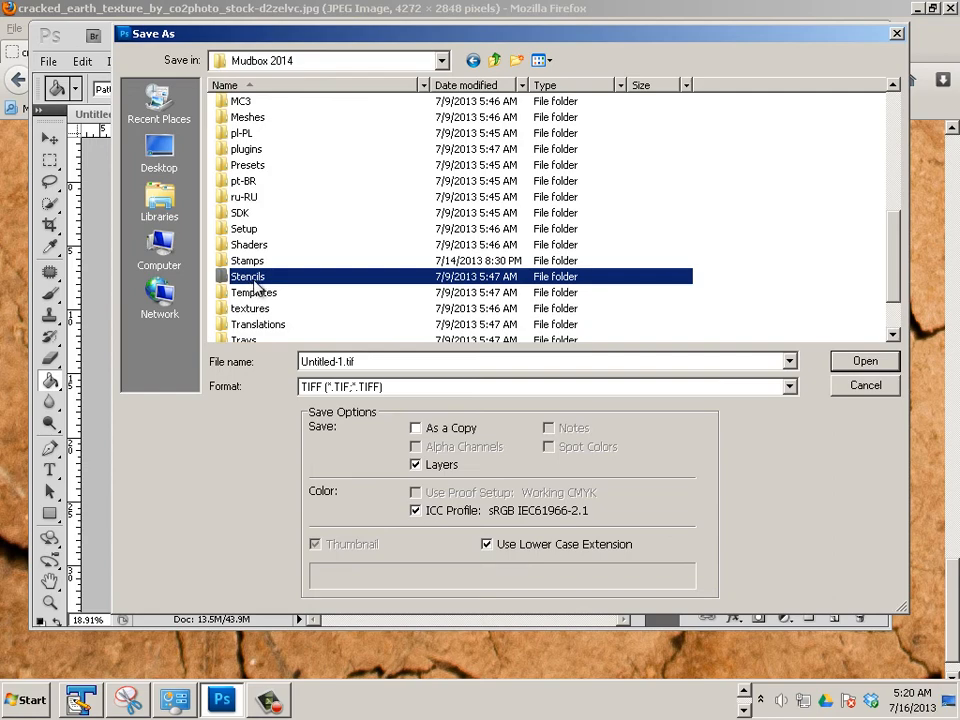
Step: Switch to Windows Explorer and open the folder C:\Program Files\Autodesk\Mudbox 2014
click(8, 695)
click(297, 396)
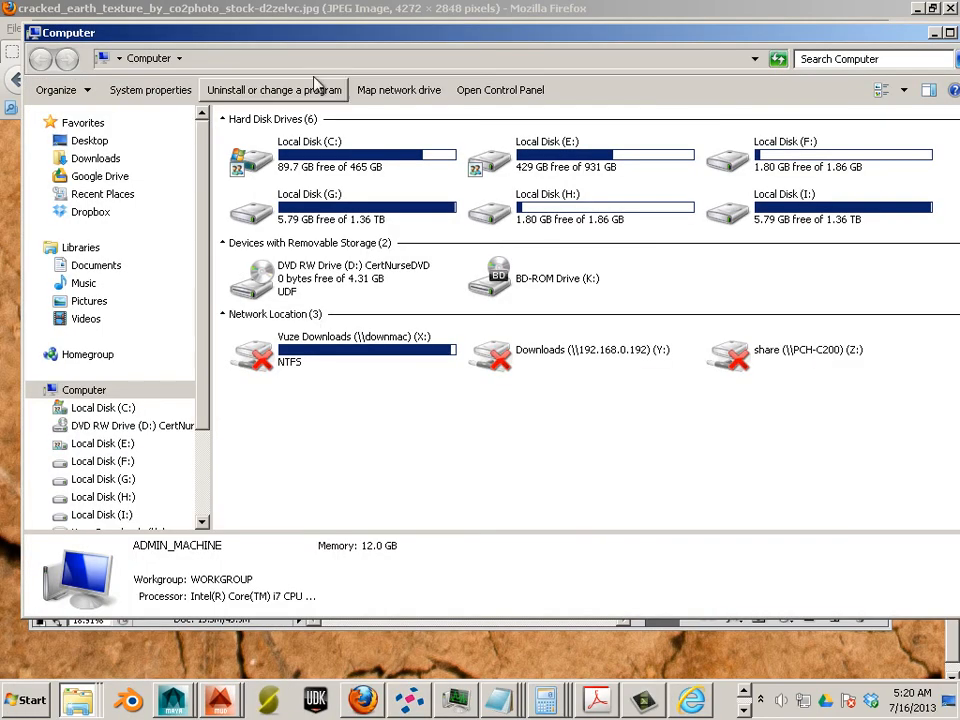
double_click(321, 141)
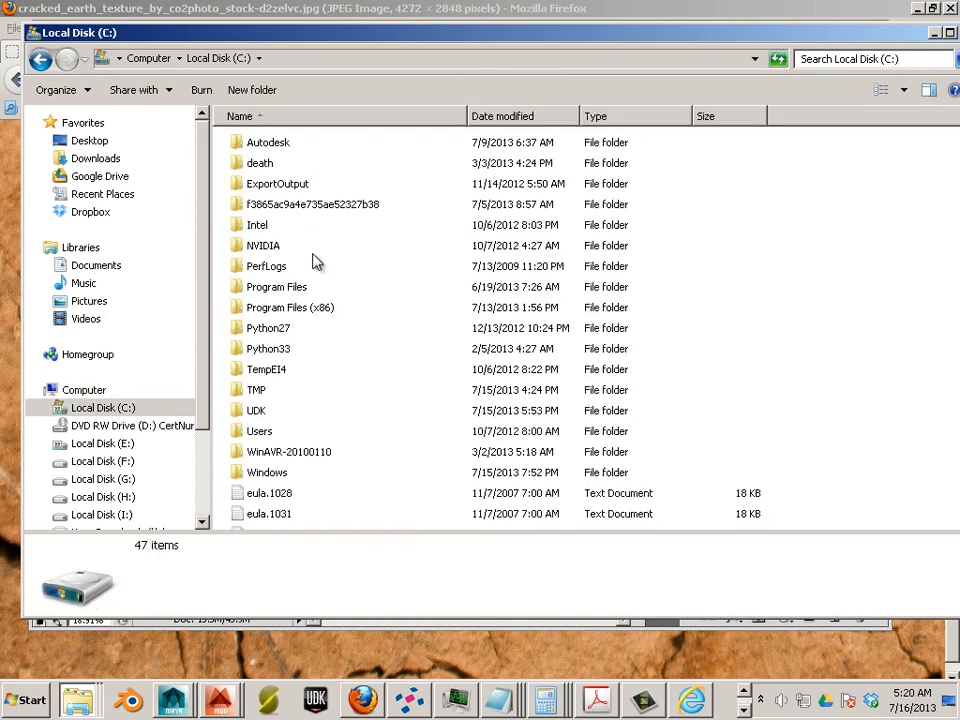
scroll(311, 255, down, 2)
double_click(290, 170)
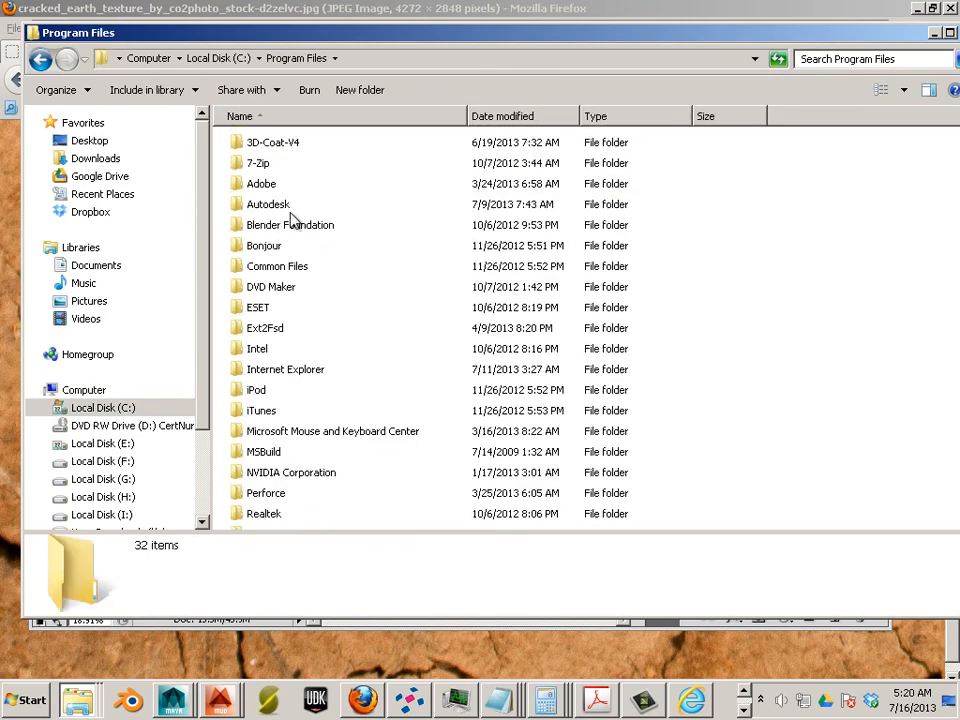
double_click(300, 146)
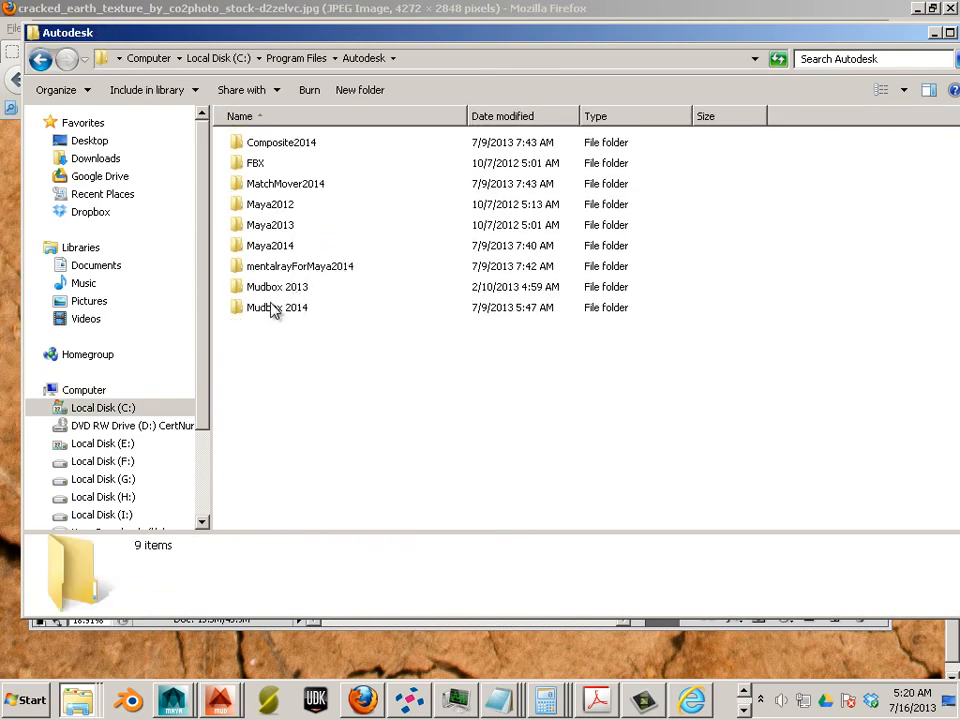
double_click(273, 310)
scroll(340, 306, down, 6)
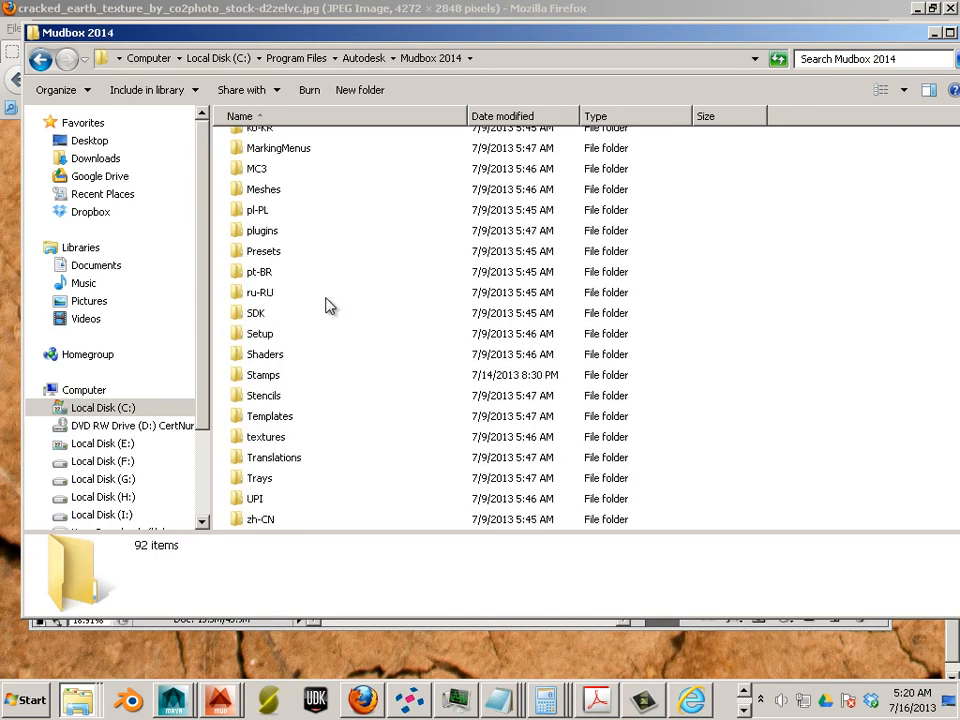
Step: Open the security permissions of the Stencils folder for editing
click(261, 398)
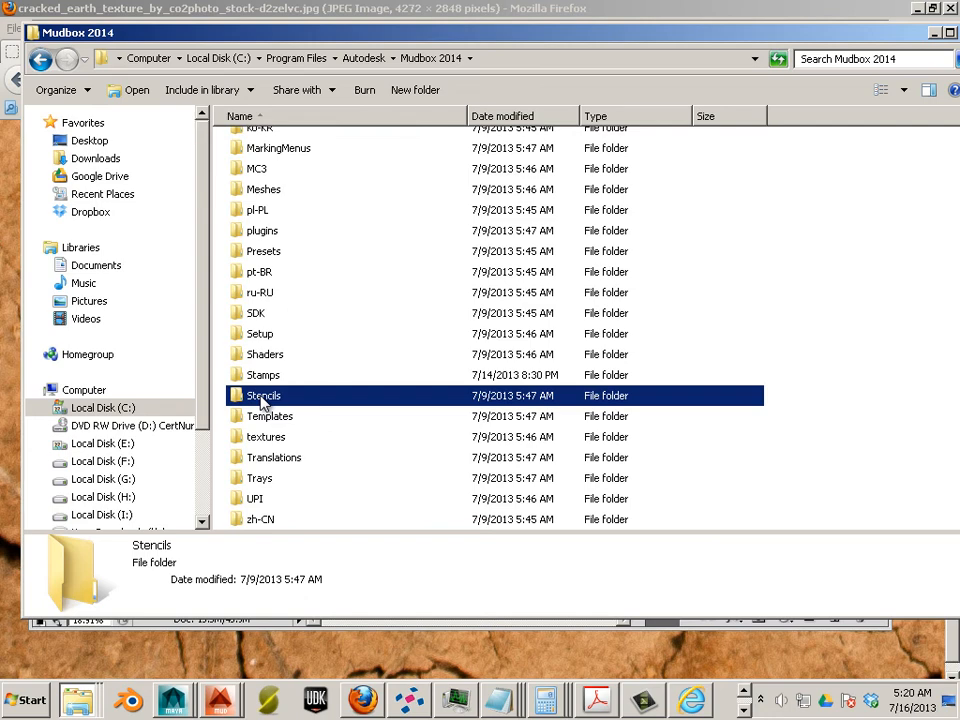
right_click(261, 398)
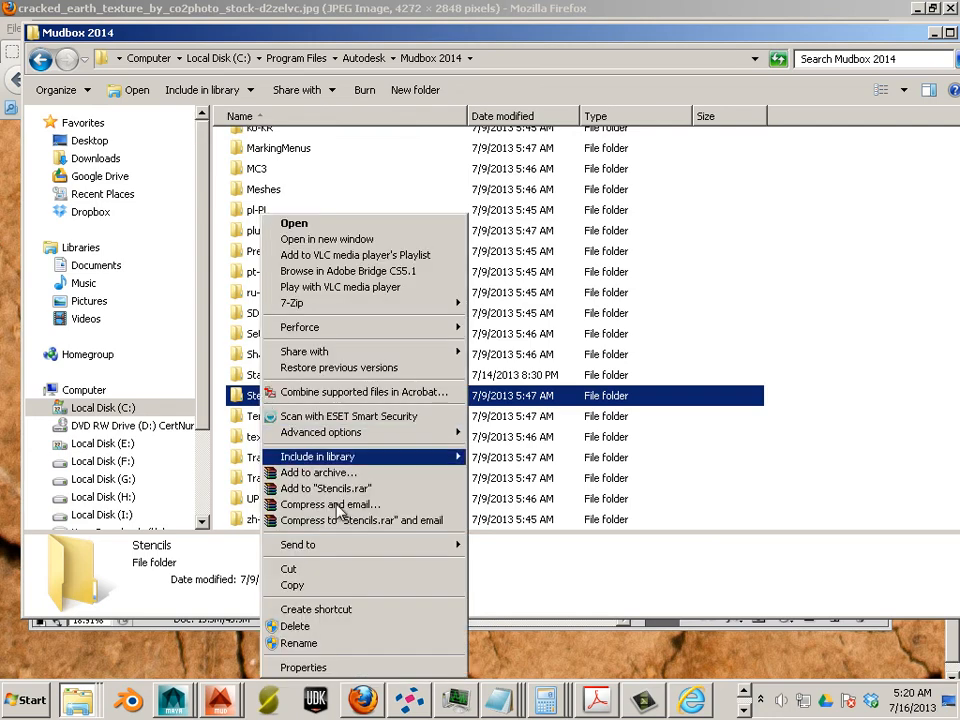
click(339, 666)
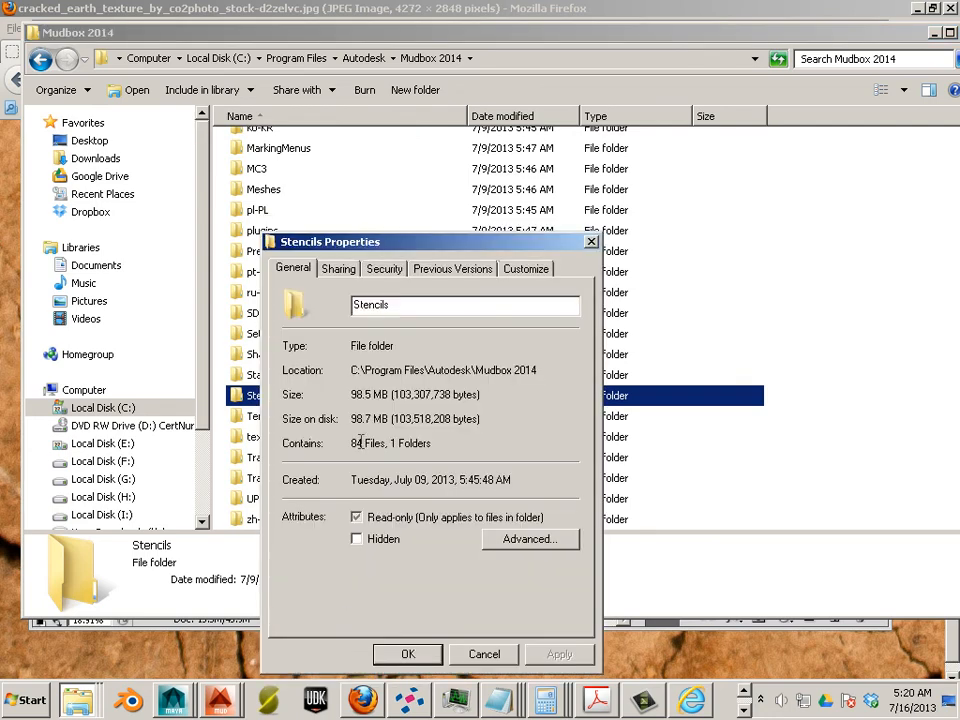
click(382, 269)
scroll(368, 350, down, 1)
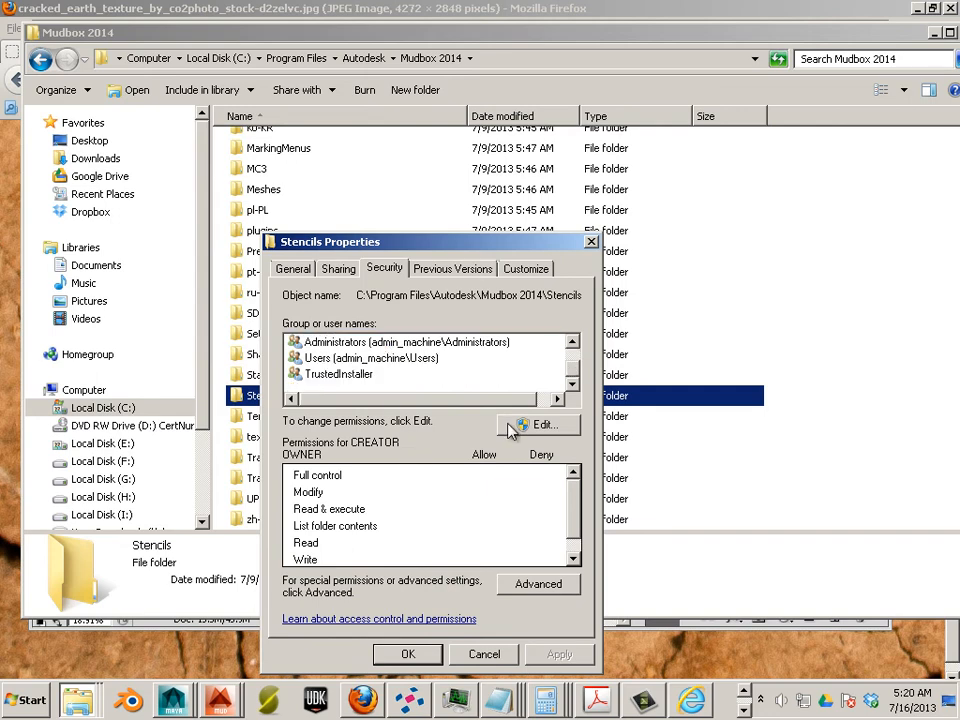
click(512, 426)
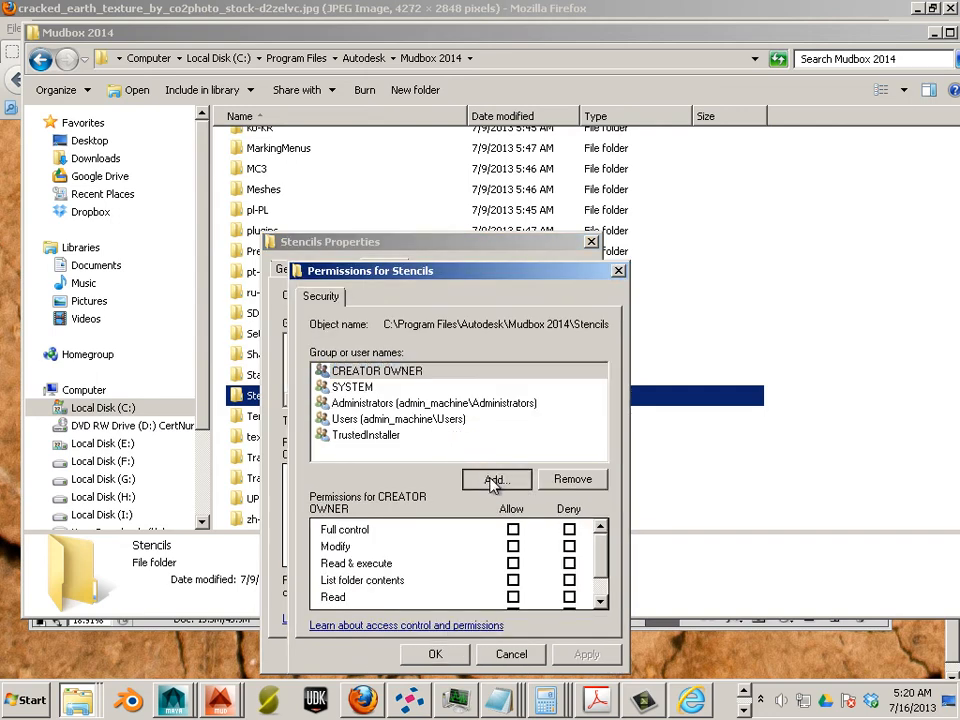
Step: Add the group everyone to the Stencils folder's permissions, allow it Full control, and apply the change
click(494, 480)
text(everyone)
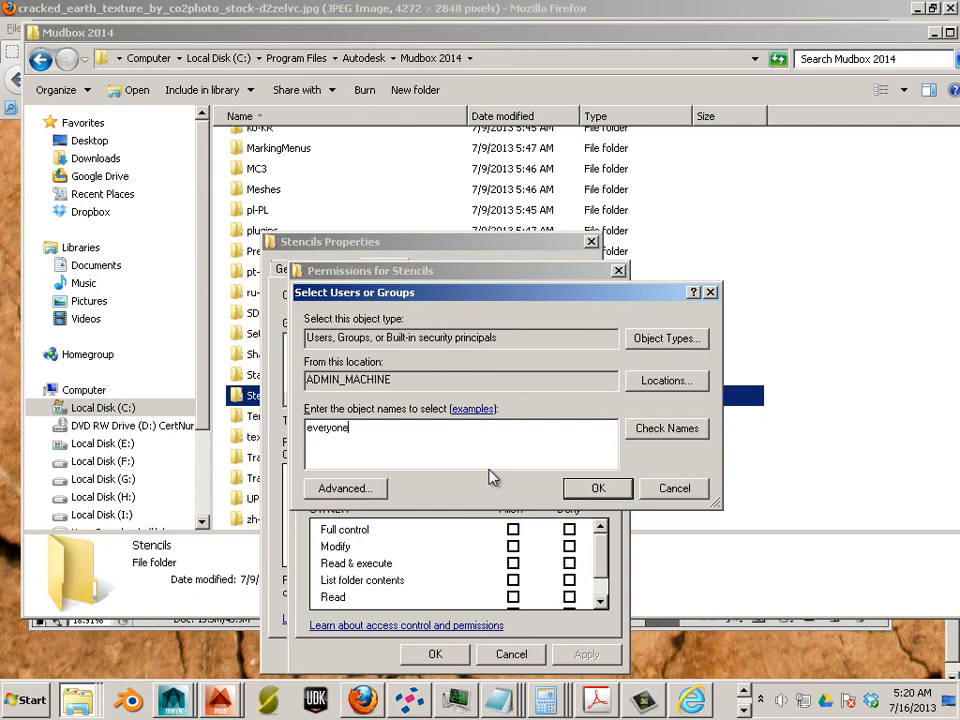
key(Return)
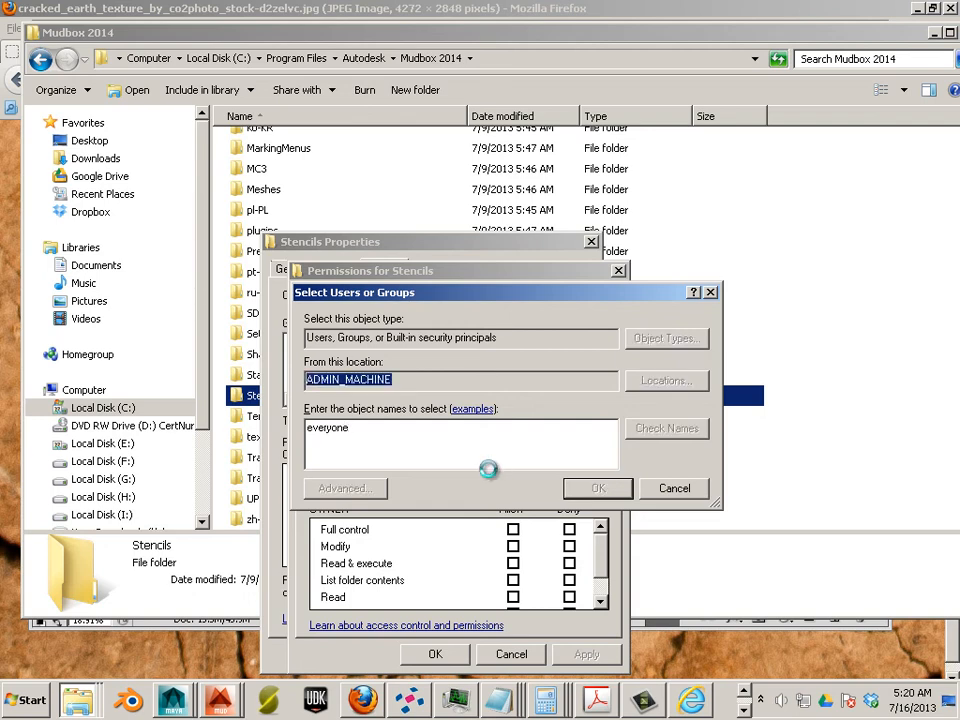
click(513, 530)
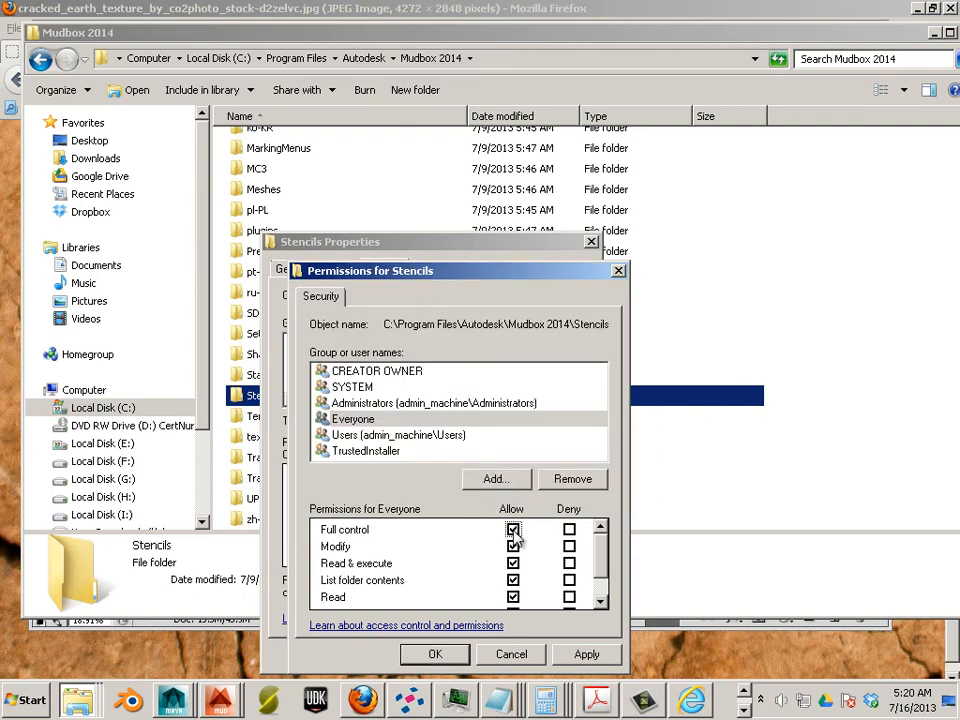
click(586, 655)
click(435, 654)
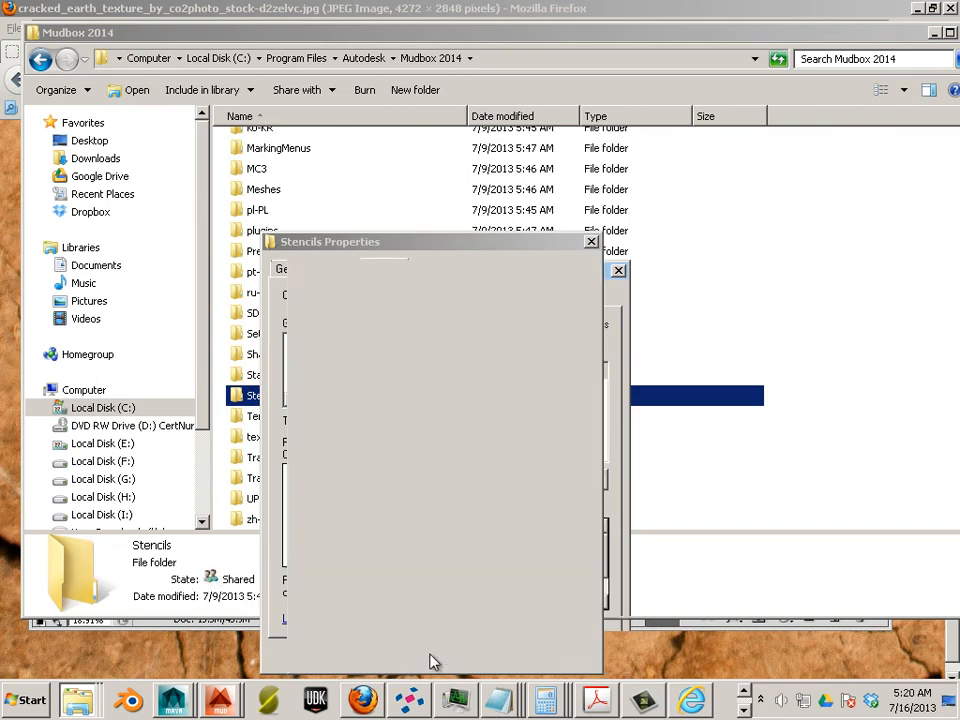
click(431, 651)
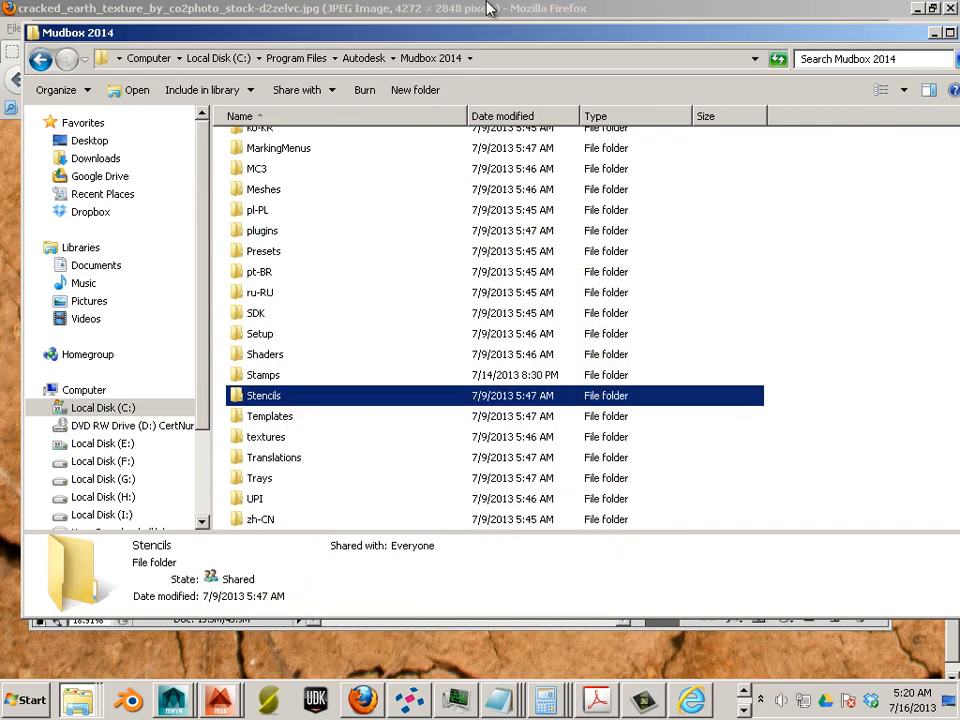
Step: Return to Photoshop's Save As dialog and open the Stencils folder as the save location
drag(299, 33, 365, 222)
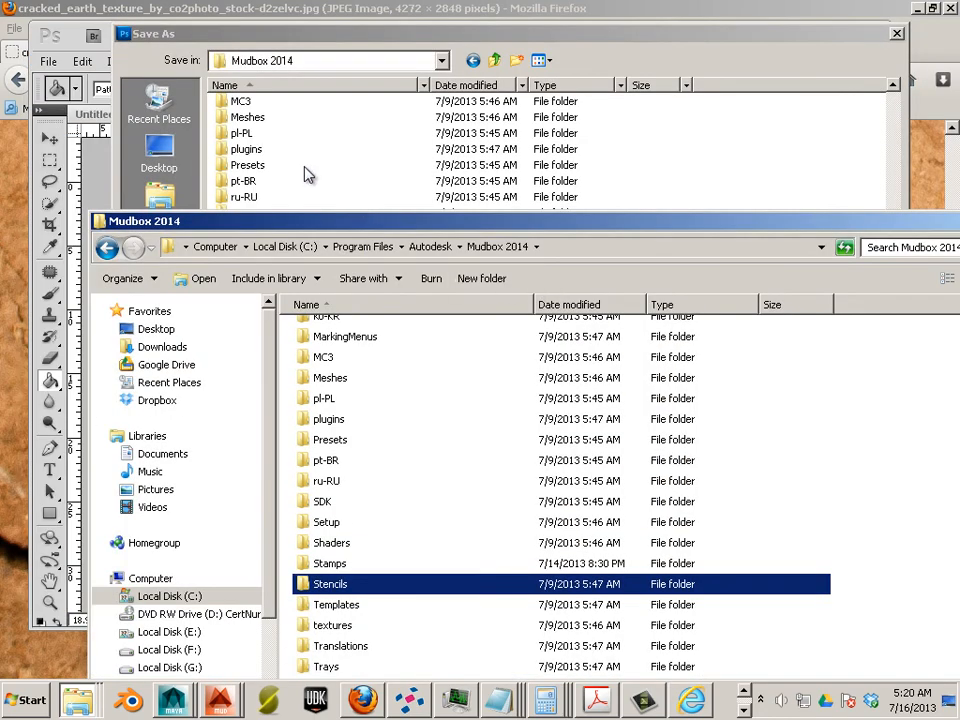
click(336, 71)
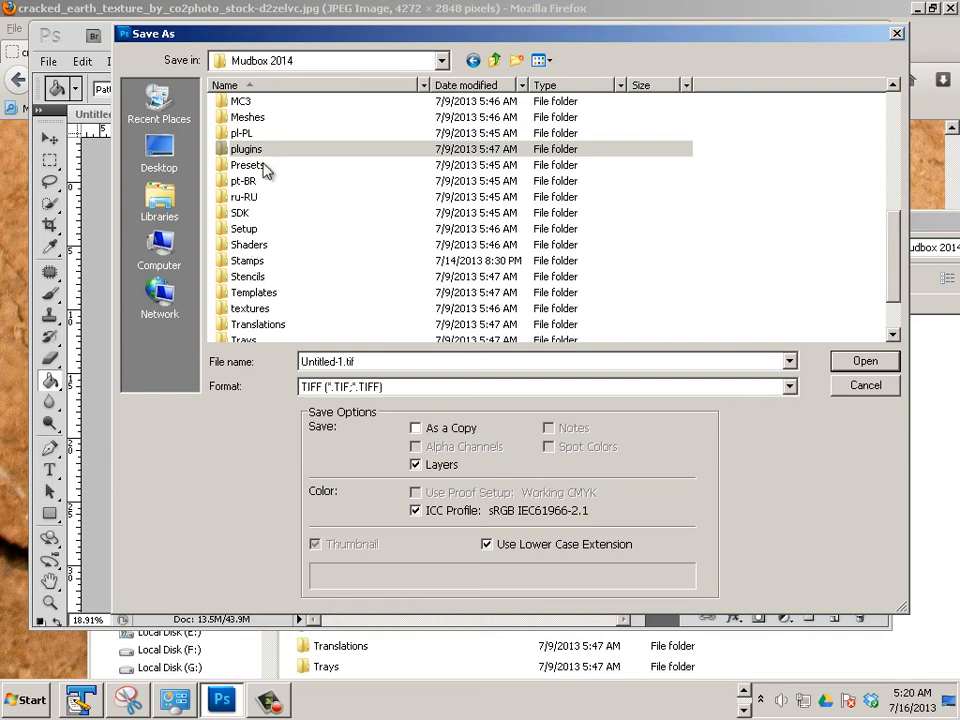
double_click(263, 276)
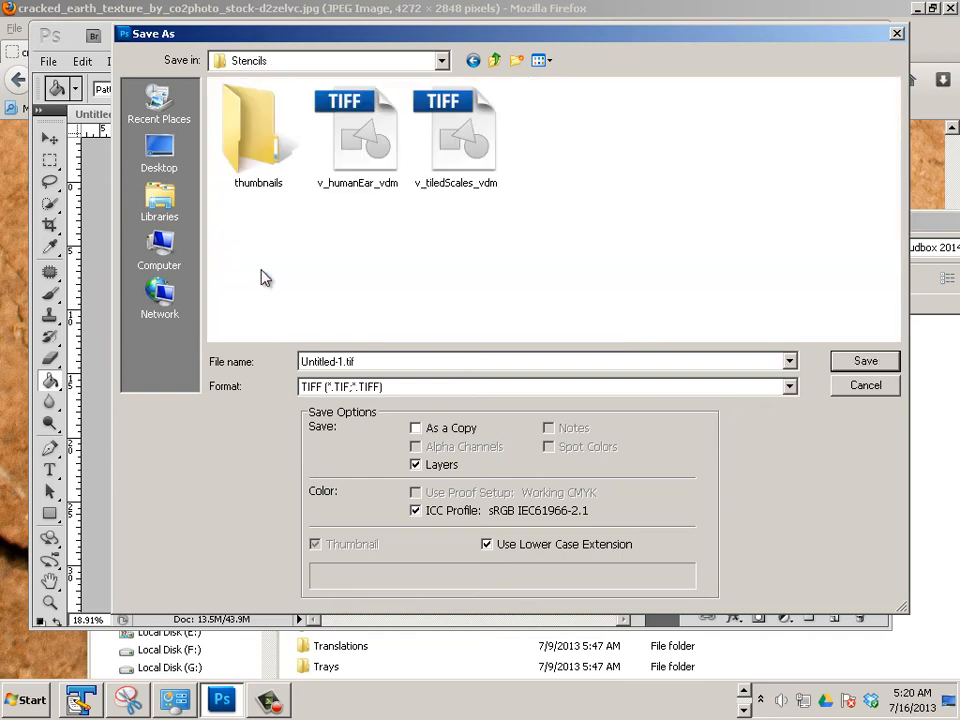
Step: Save the layered image as a TIFF named Earth, with no image compression and RLE layer compression
double_click(377, 361)
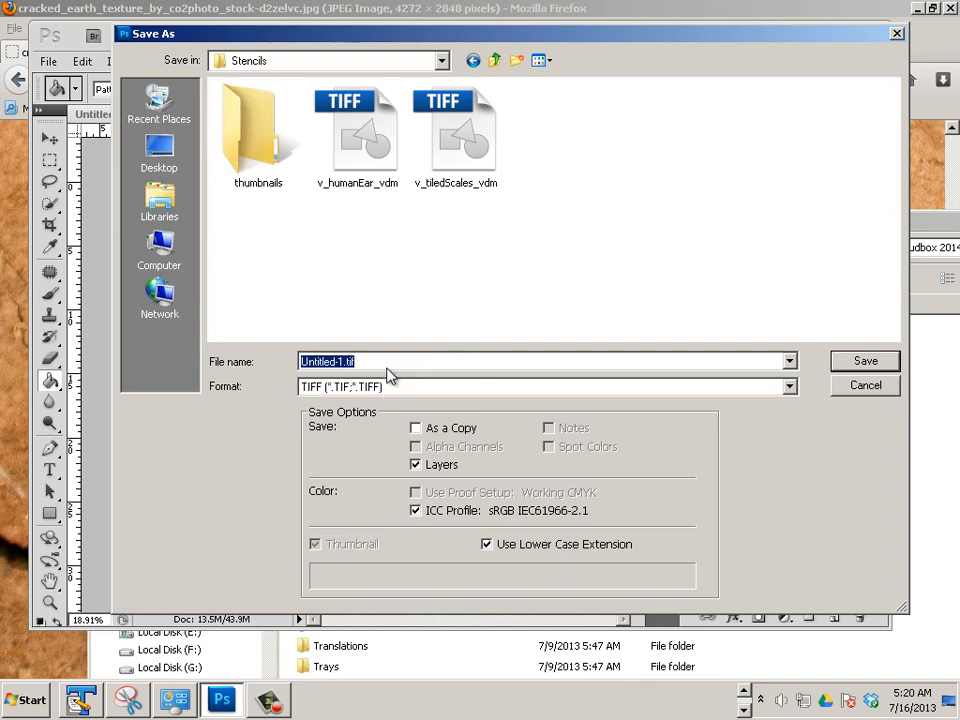
text(Earth)
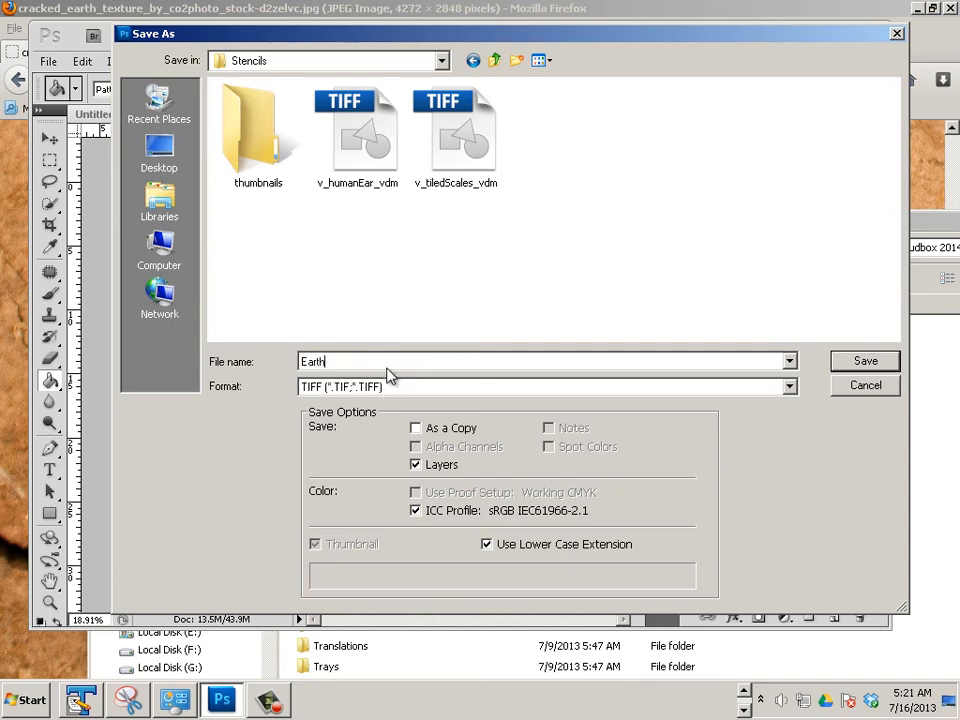
click(862, 361)
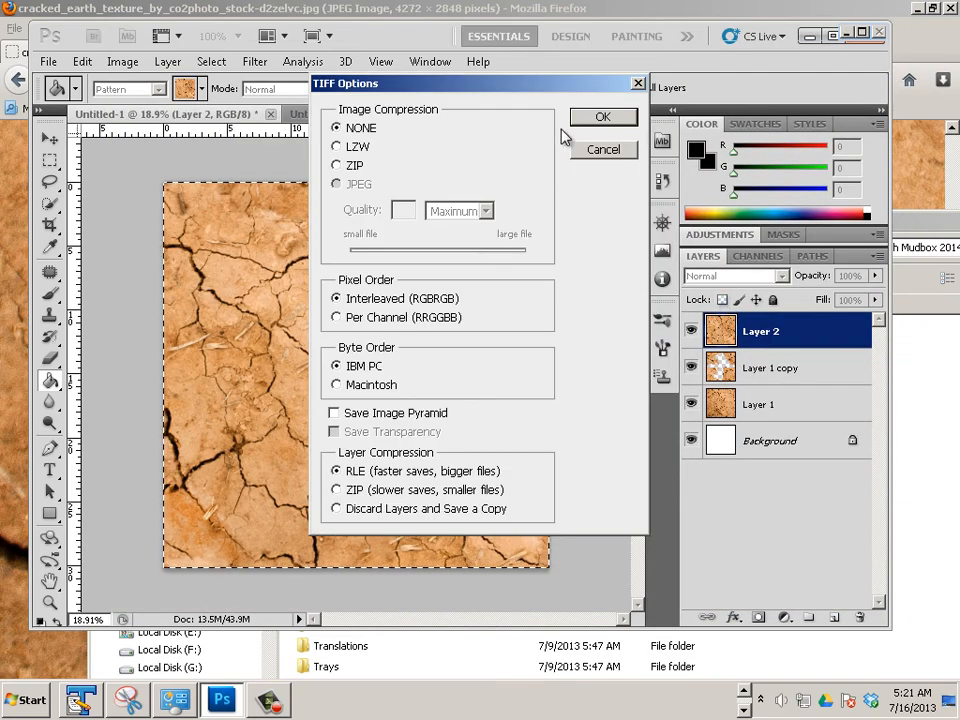
click(602, 117)
click(424, 263)
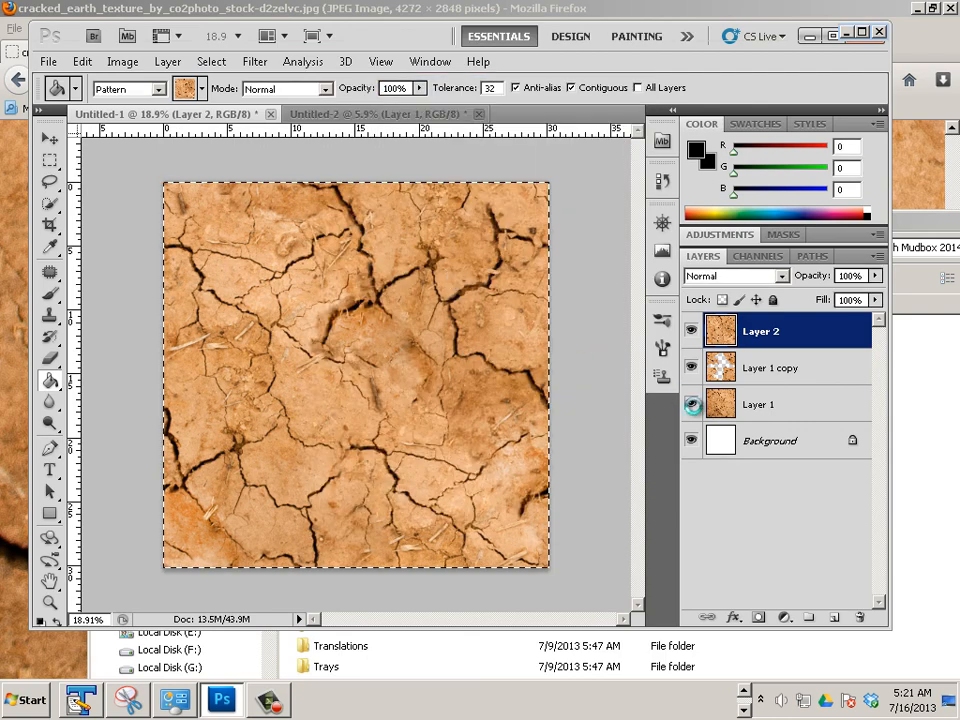
Step: Resize the image to 2048 by 2048 pixels with proportions constrained
click(124, 62)
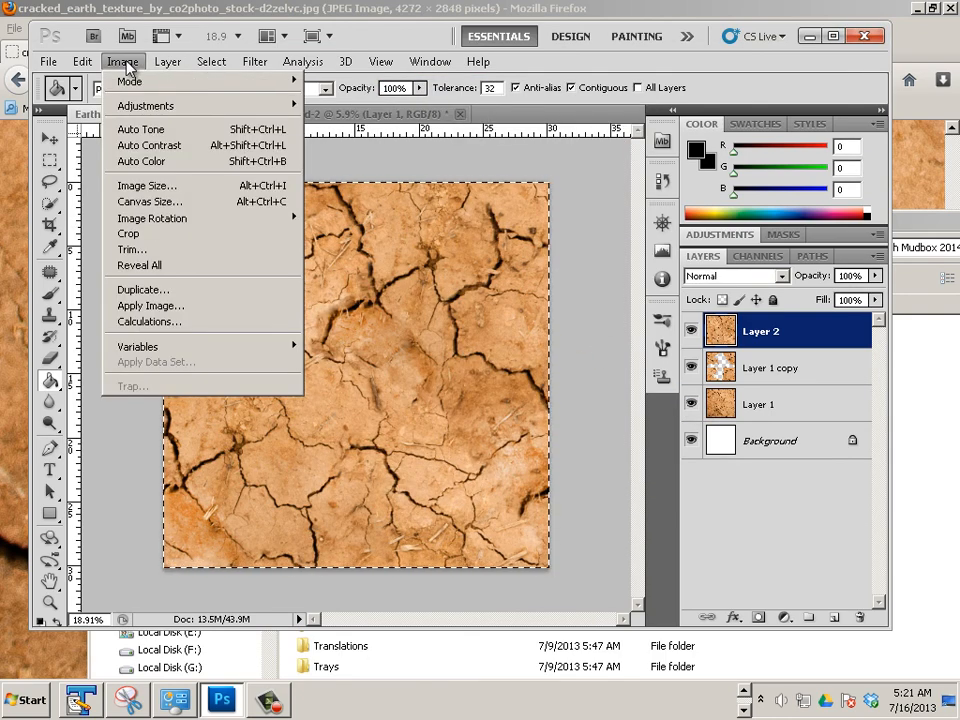
click(125, 186)
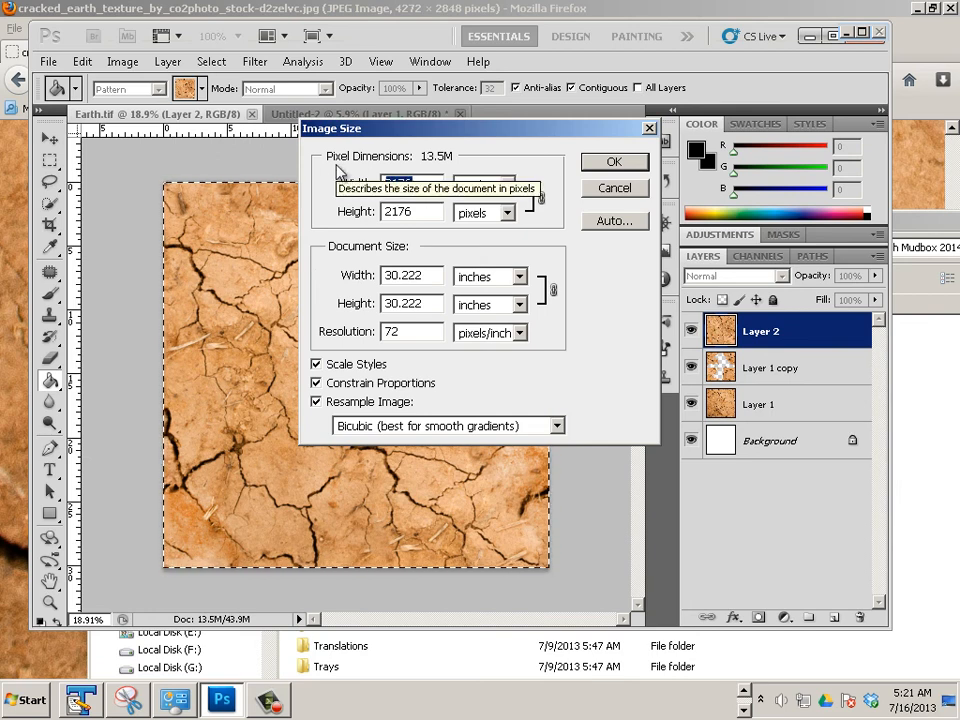
text(20)
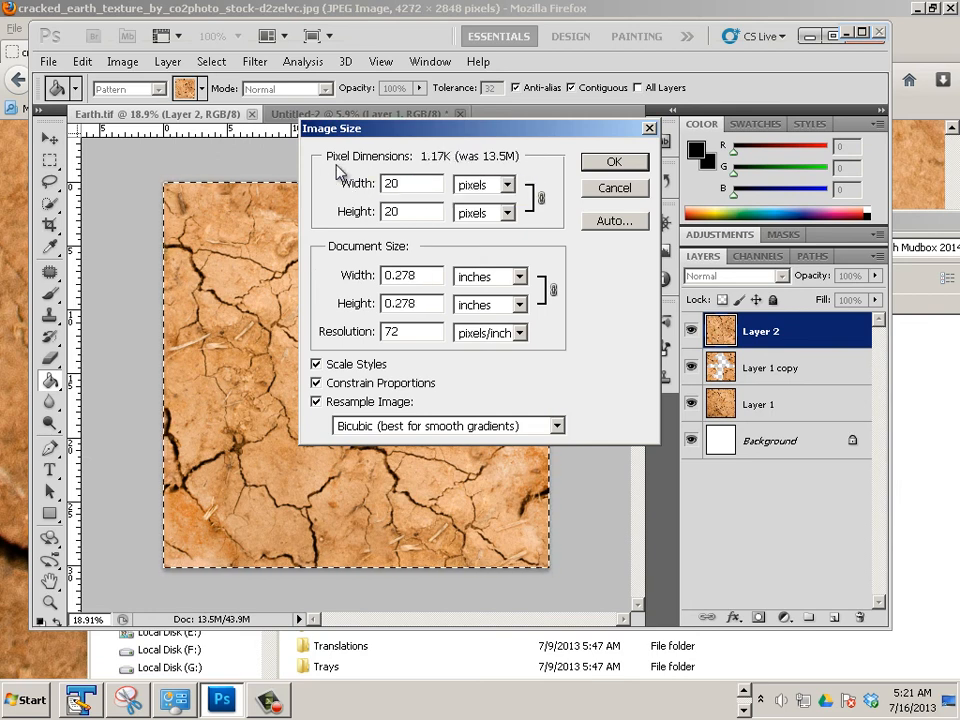
text(48)
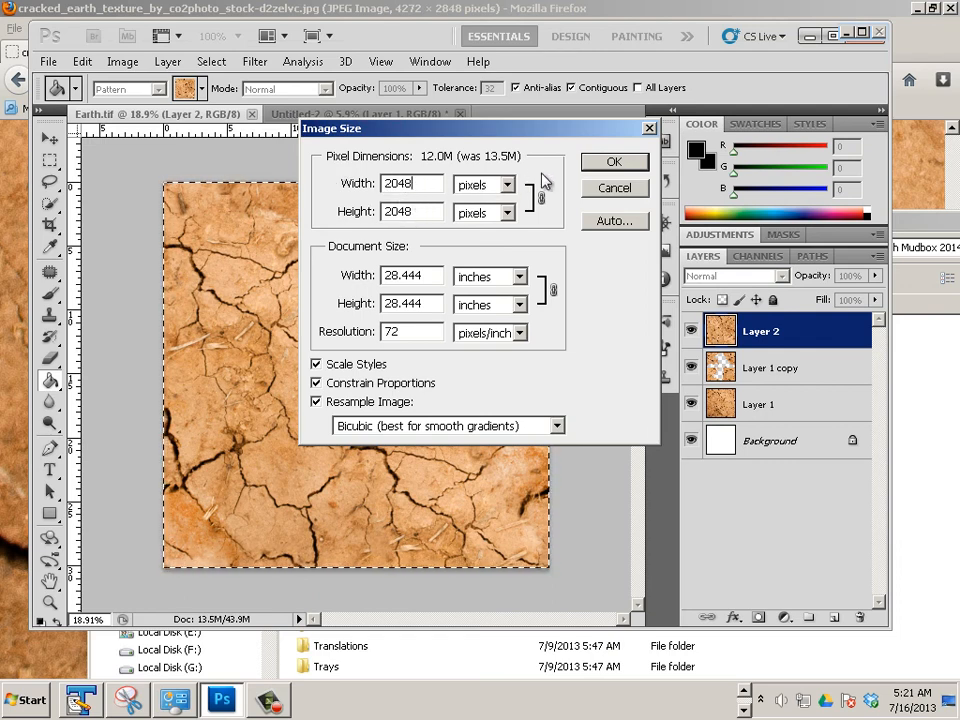
click(594, 166)
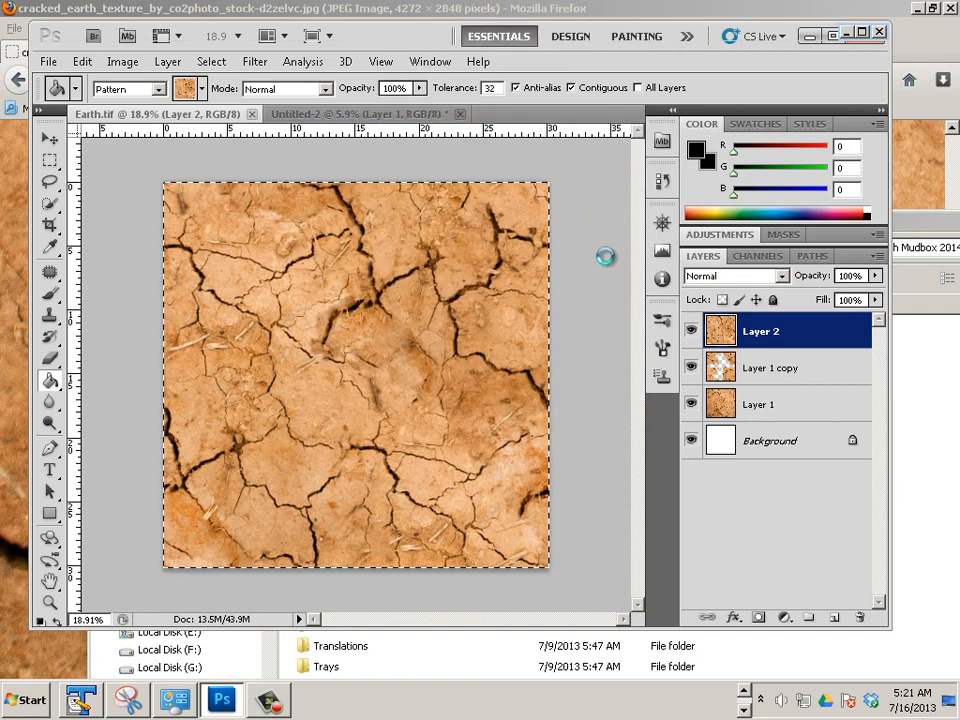
Step: Delete Layer 1 copy, Layer 1 and Background, keeping only Layer 2 in the Earth image
click(771, 368)
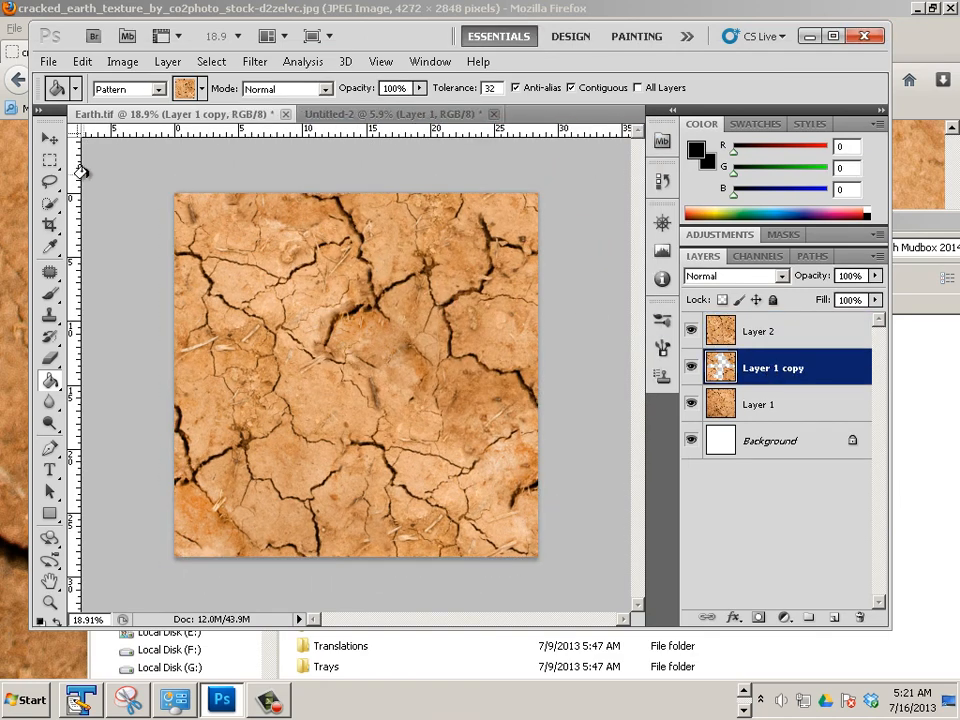
shift+click(771, 440)
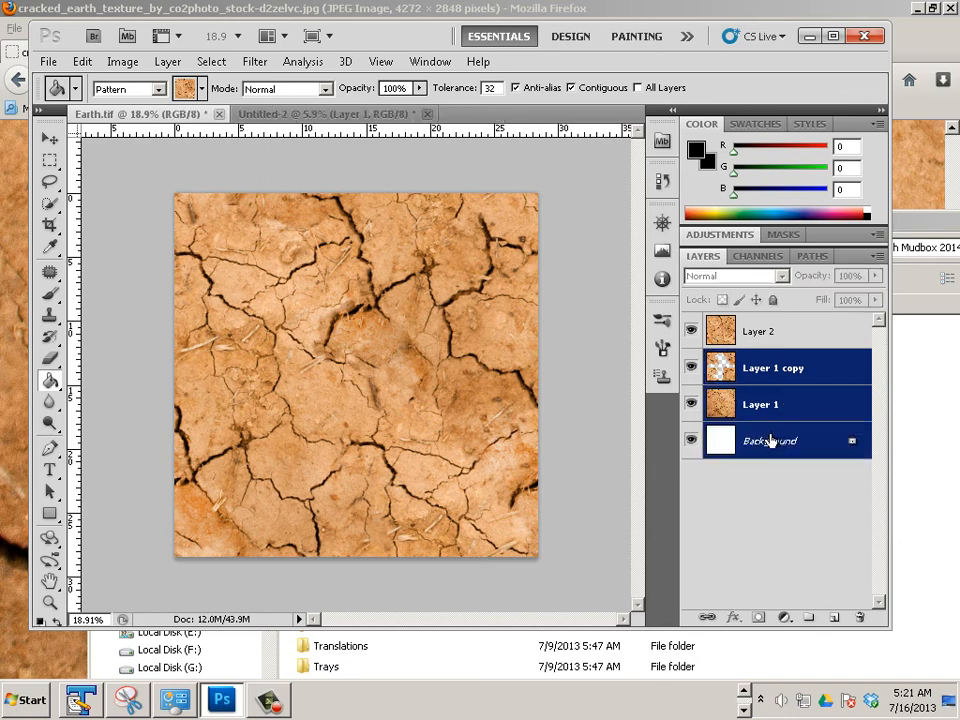
click(860, 622)
Step: Save the image over the existing Earth TIFF in the Stencils folder, with no image compression and RLE layer compression
click(47, 62)
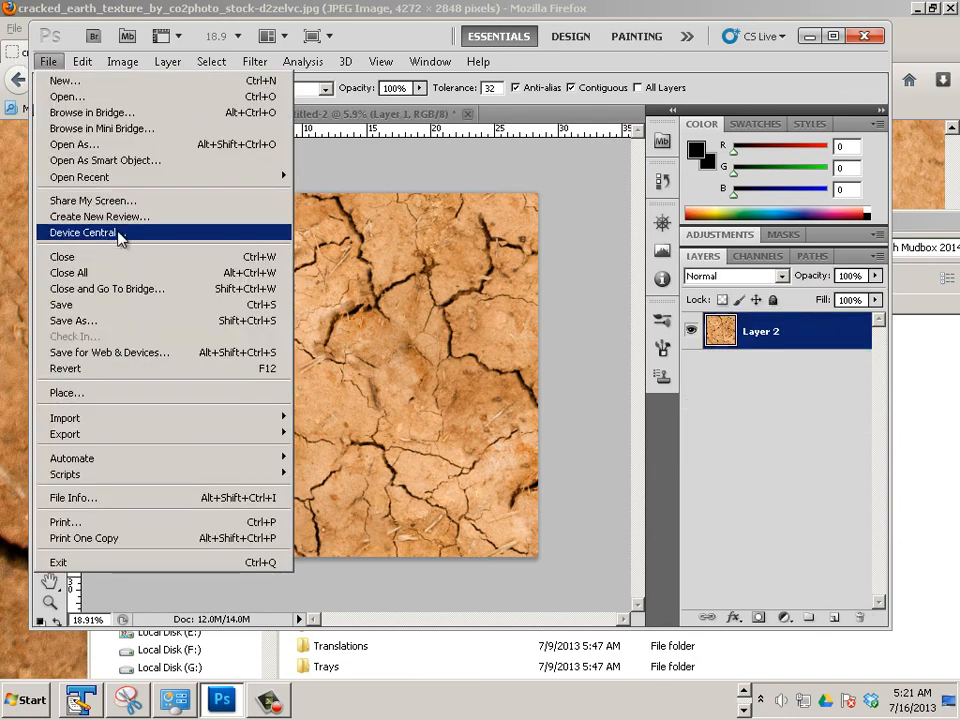
click(133, 325)
click(358, 150)
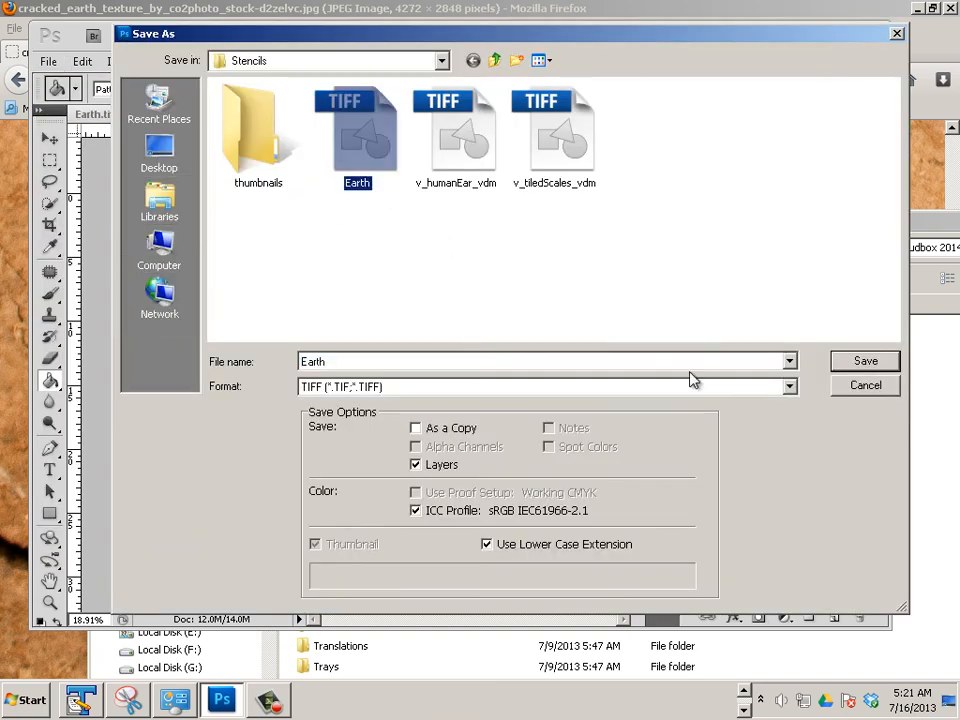
click(836, 361)
click(452, 264)
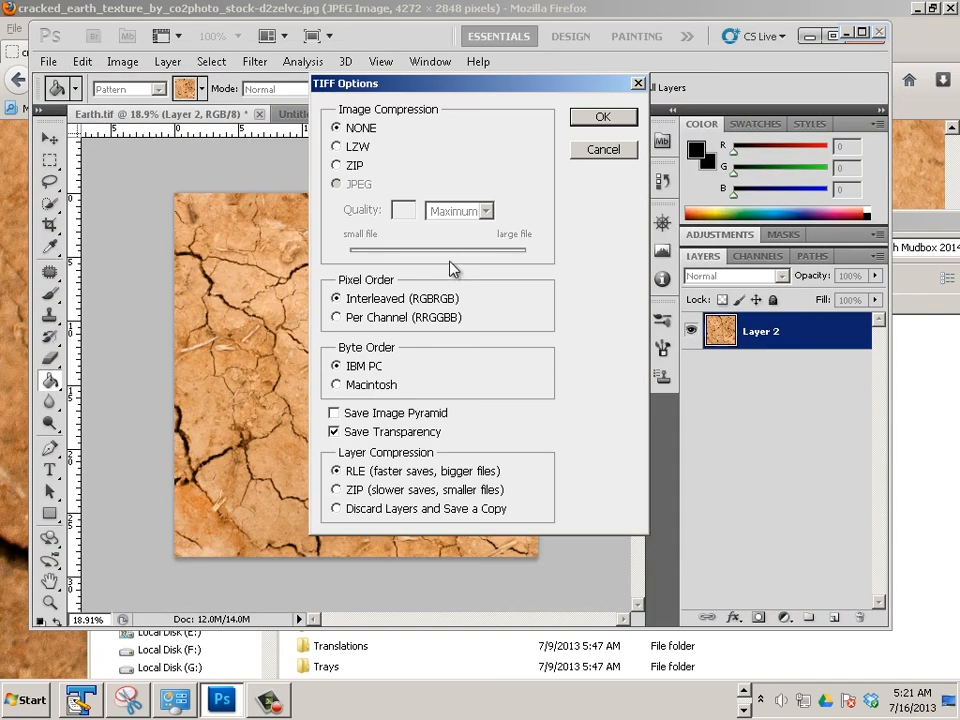
click(600, 118)
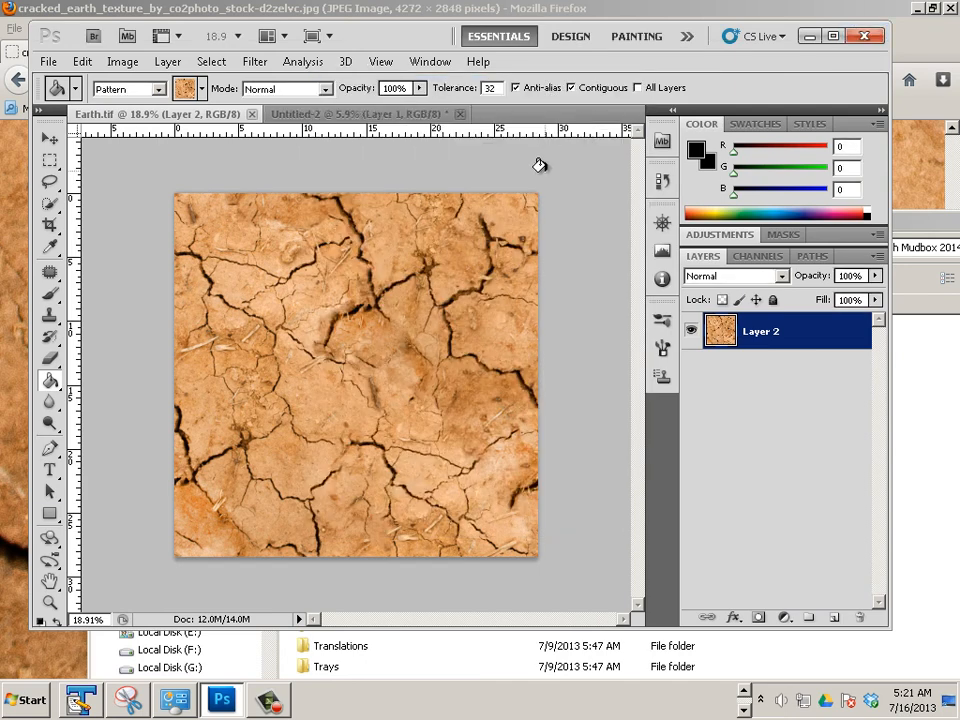
Step: Switch to Mudbox and start a new sculpture from the Cube, discarding changes to the current scene
key(alt+Tab)
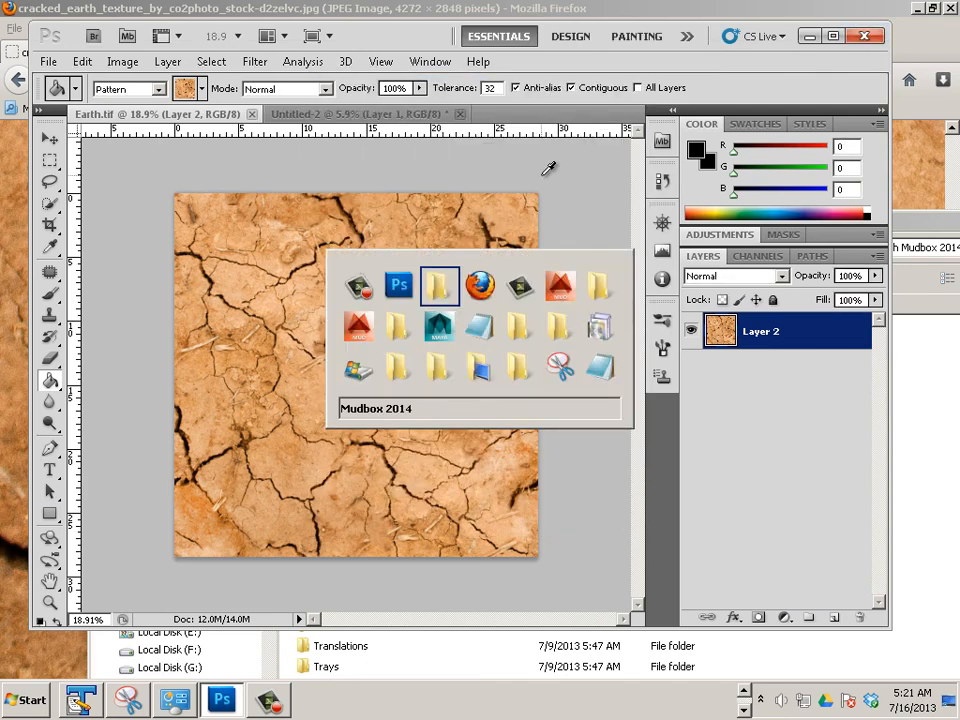
key(alt+Tab)
key(alt+Tab)
key(alt+Tab)
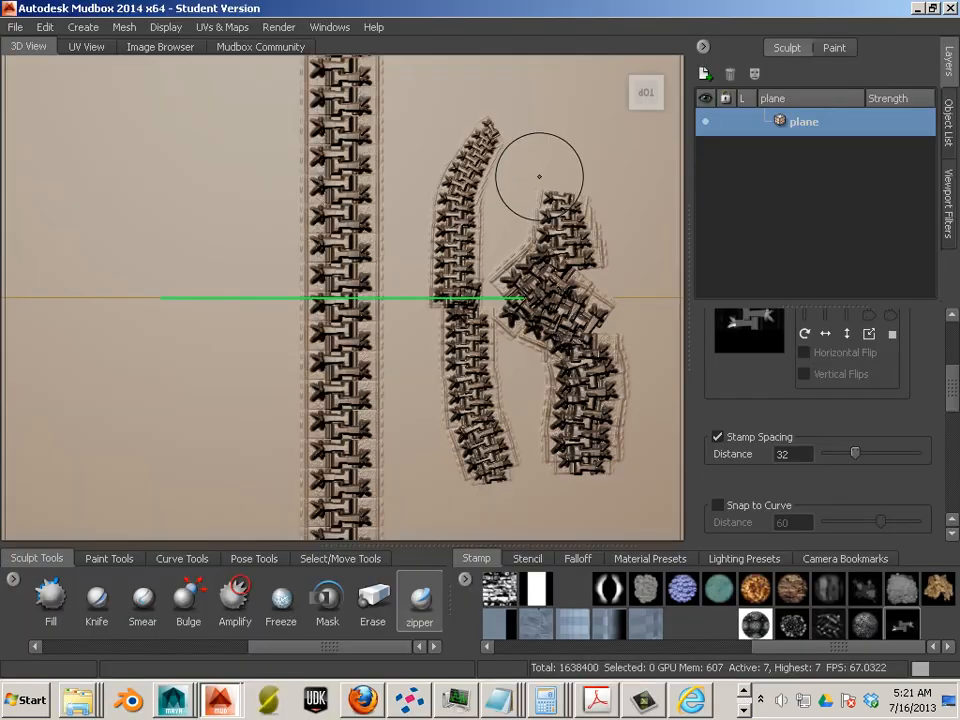
click(14, 27)
click(17, 43)
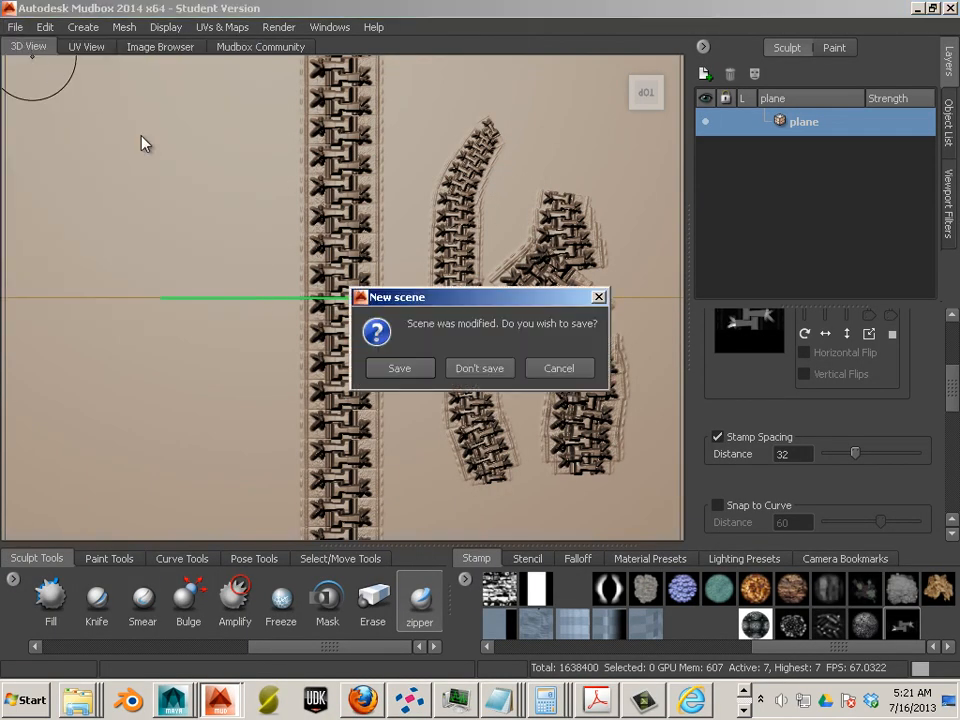
click(456, 370)
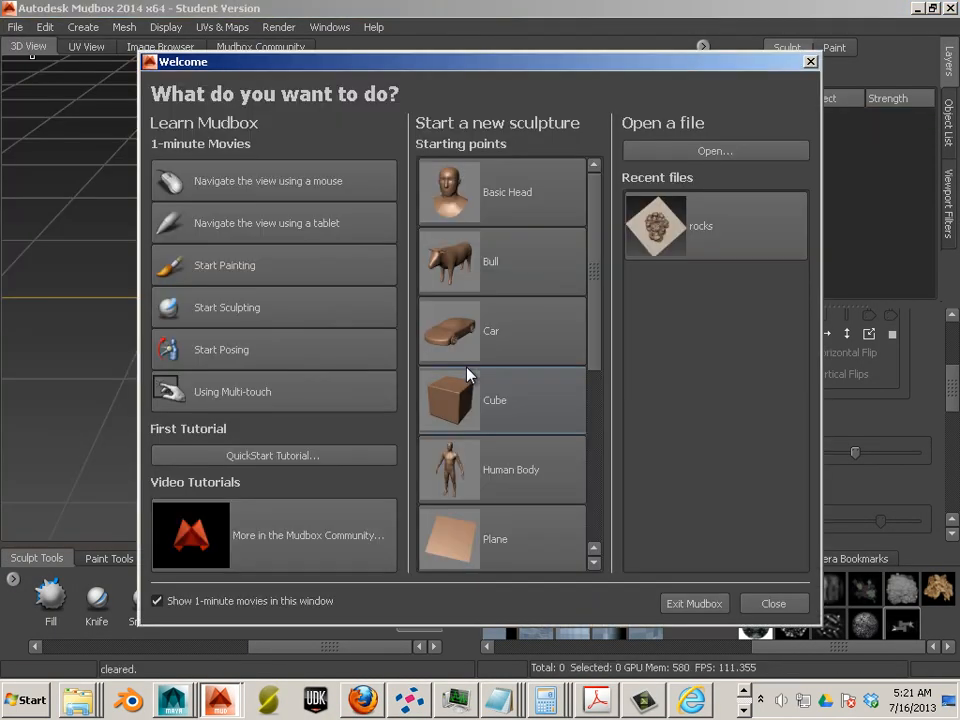
click(460, 398)
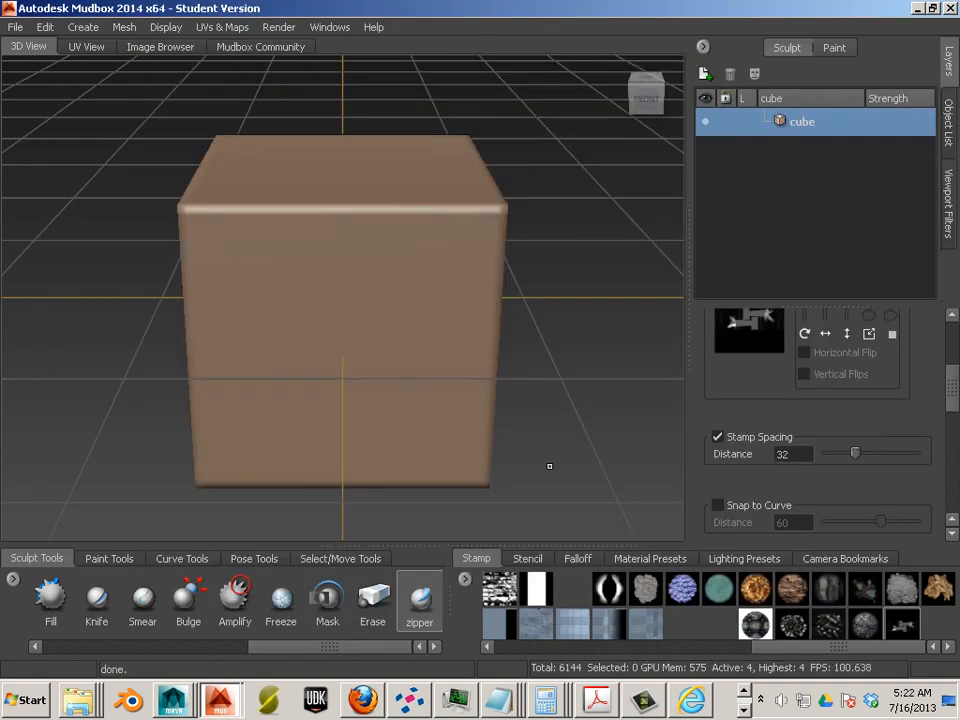
Step: Subdivide the cube up to level 9
key(shift+d)
key(shift+d)
key(shift+d)
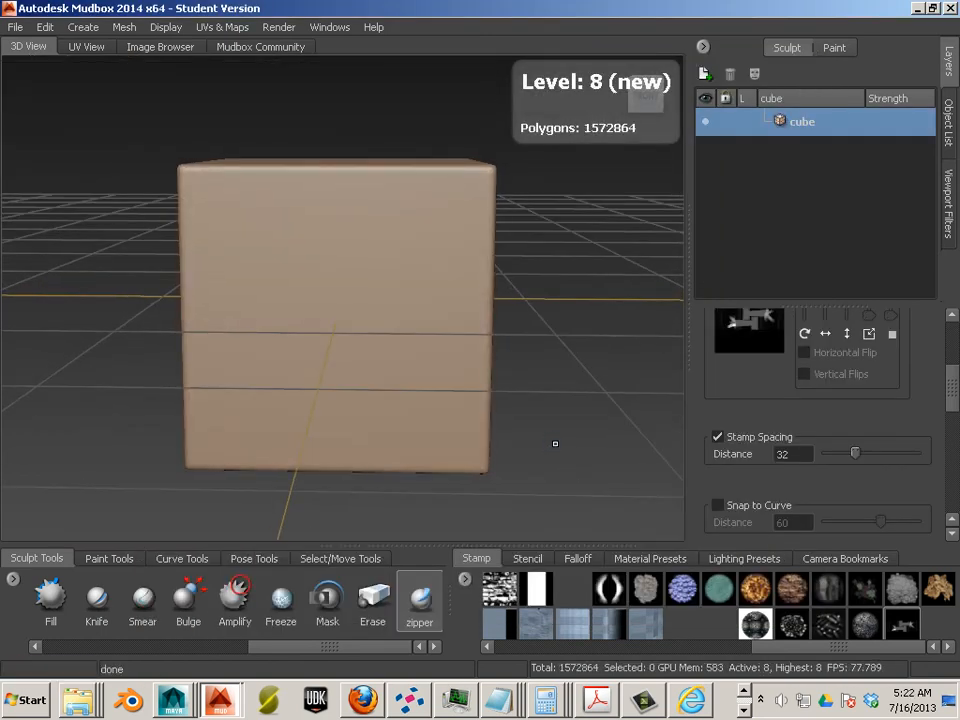
key(shift+d)
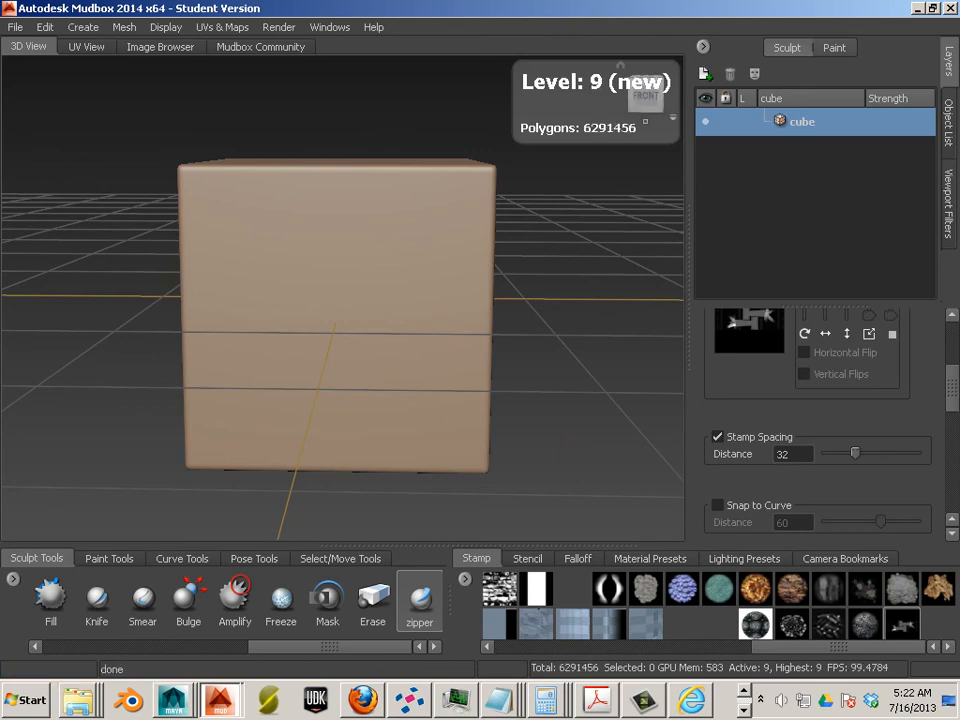
Step: Set the camera to the Front view with orthographic projection
click(648, 104)
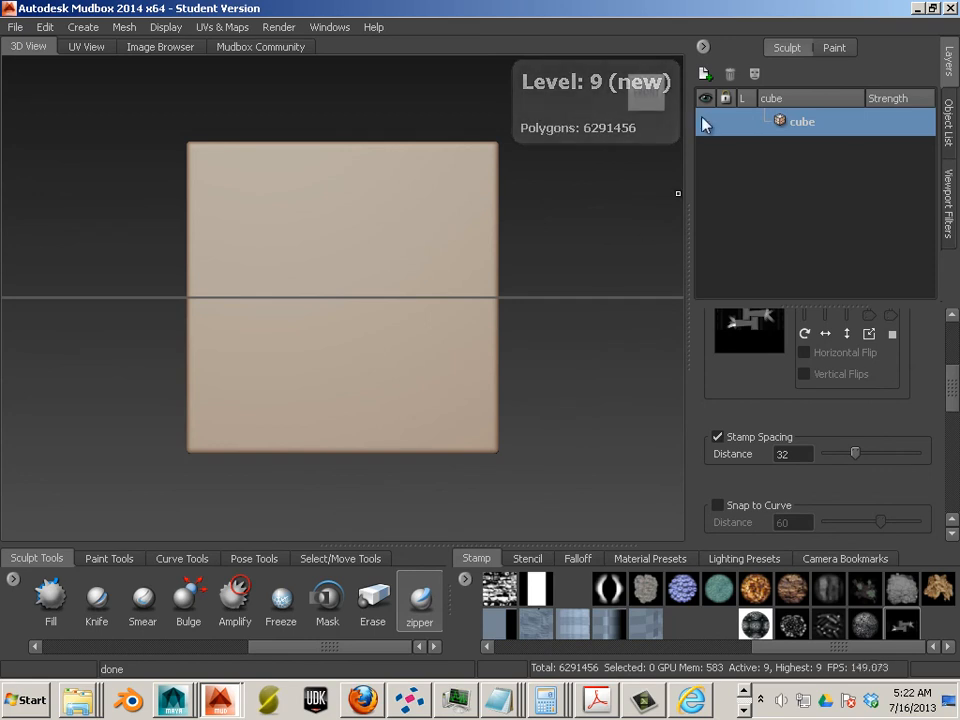
click(673, 122)
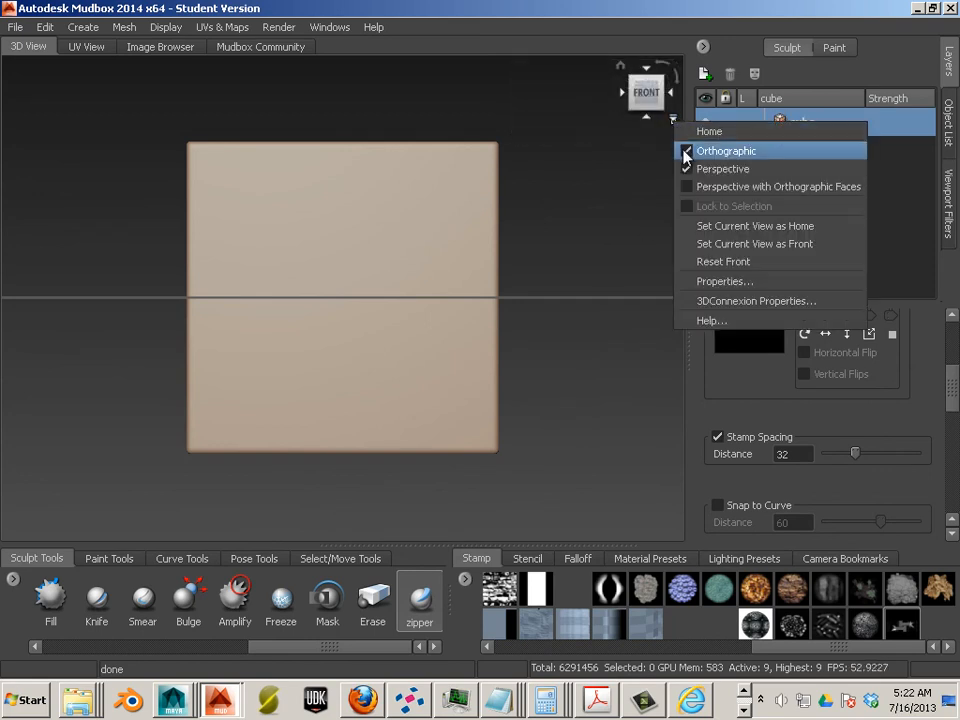
click(690, 150)
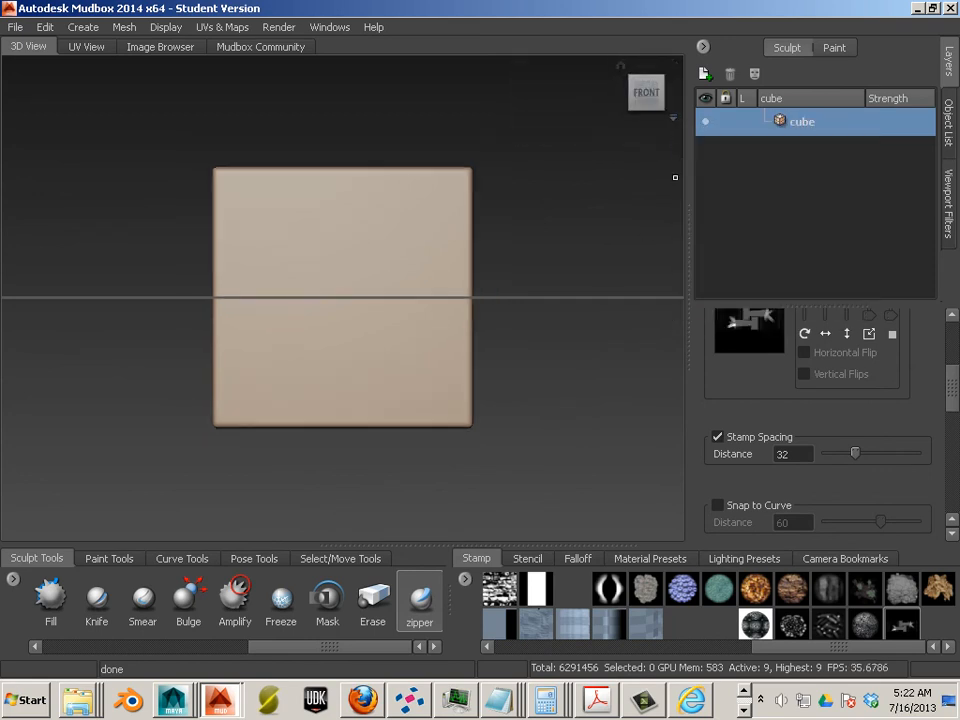
Step: Start adding a stencil and browse to C:\Program Files\Autodesk\Mudbox 2014\Stencils for the image file
click(518, 562)
right_click(468, 578)
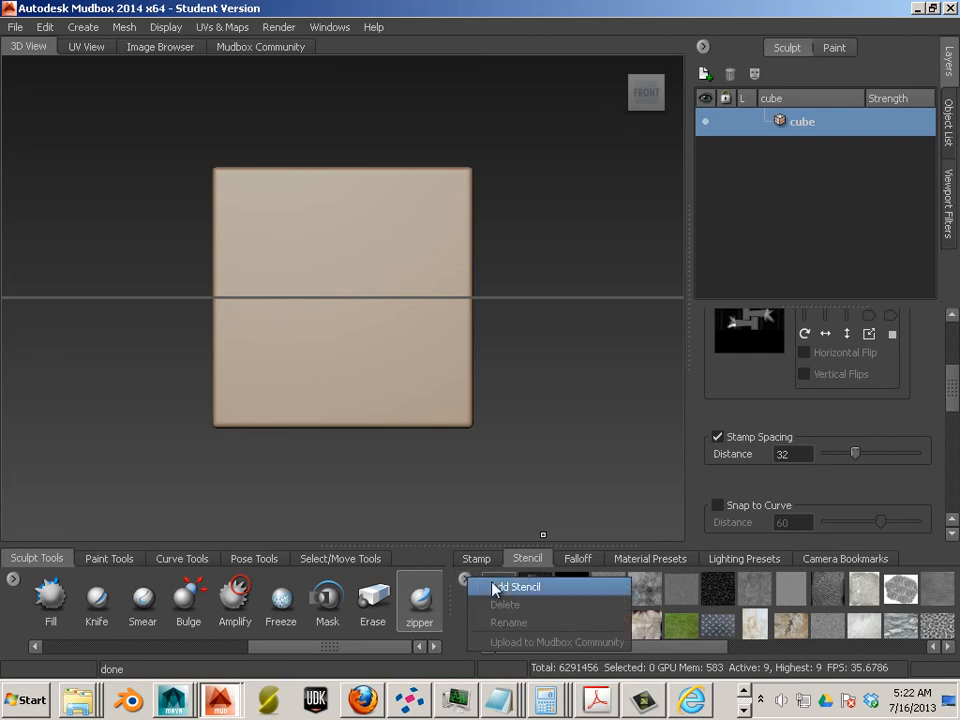
click(497, 585)
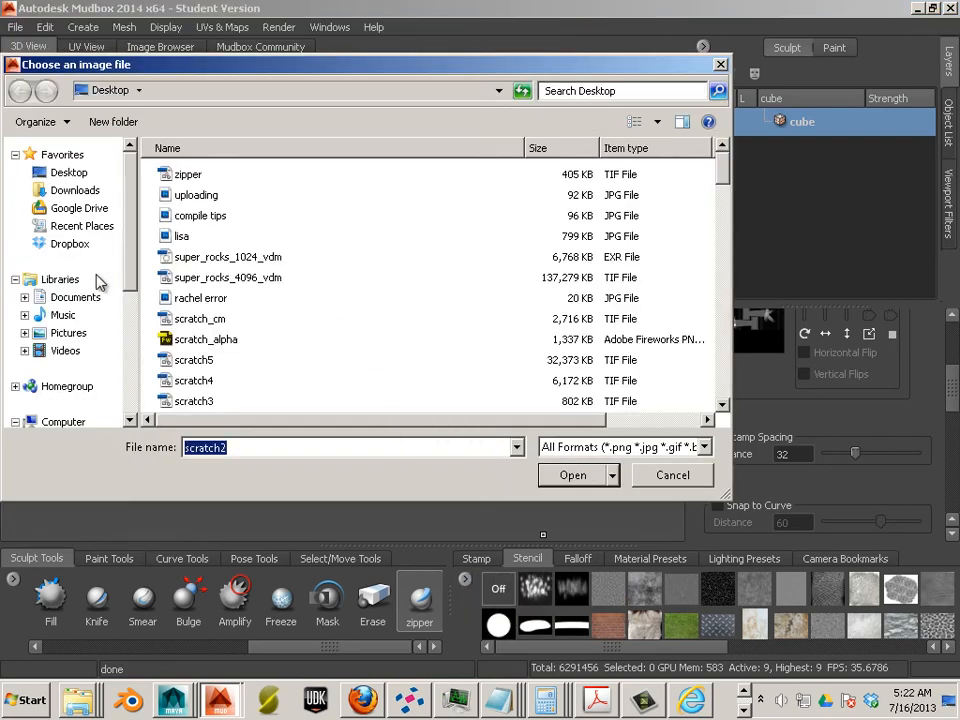
drag(130, 263, 111, 326)
click(105, 324)
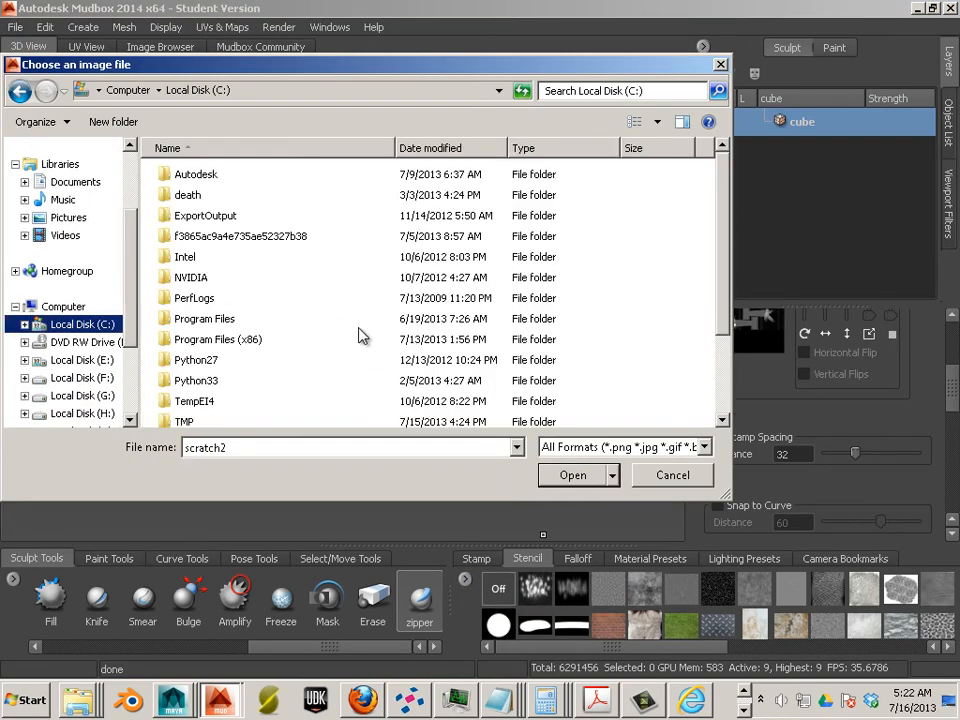
click(224, 326)
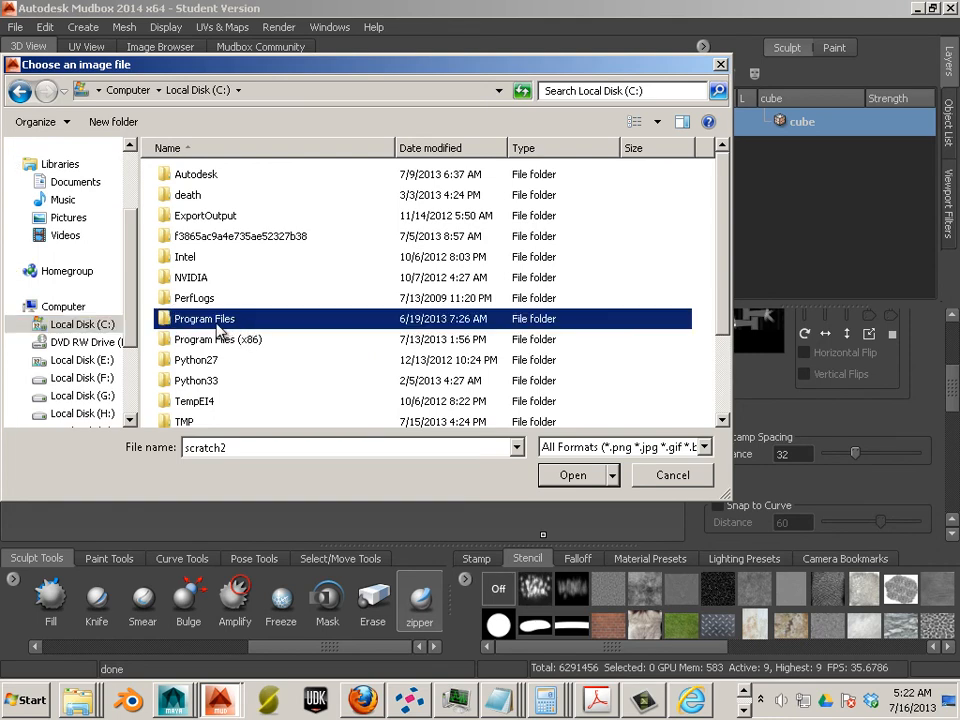
double_click(218, 326)
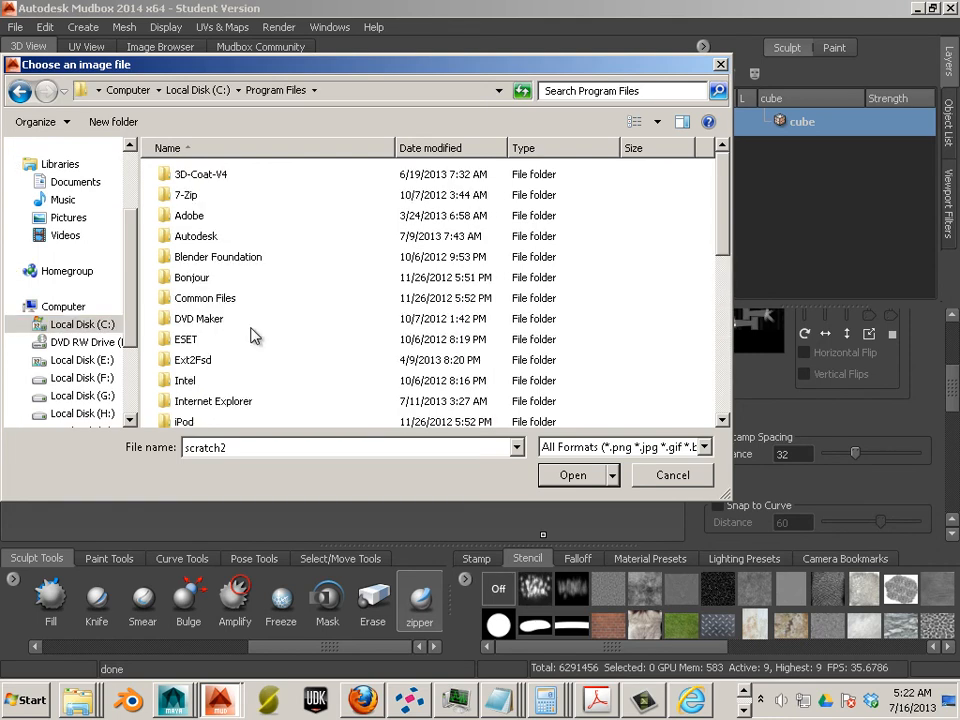
click(207, 243)
double_click(207, 243)
double_click(214, 339)
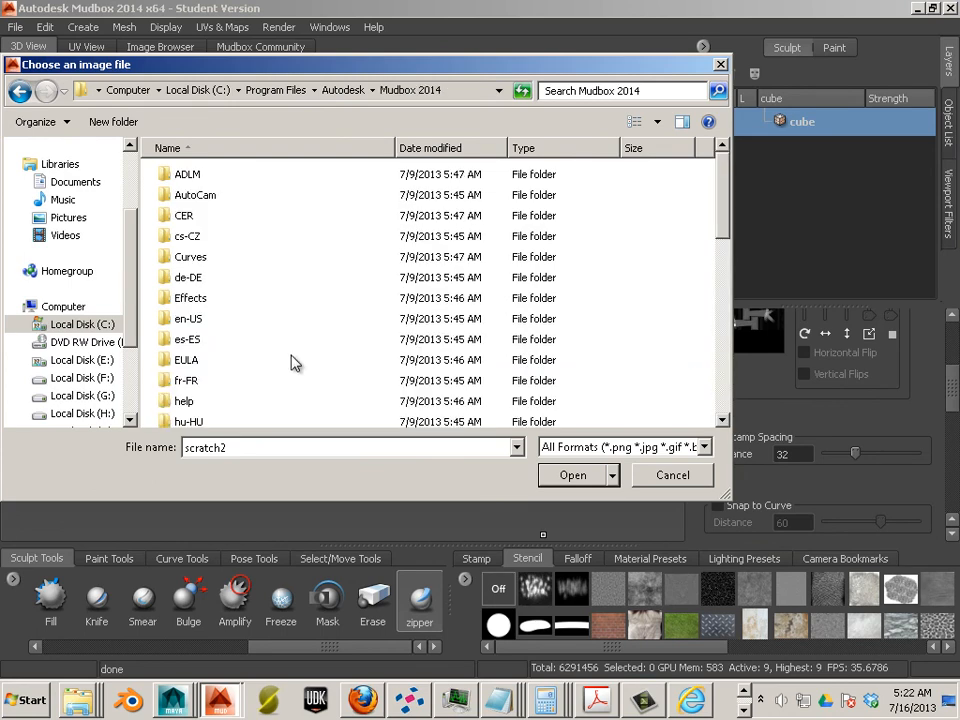
scroll(258, 358, down, 3)
scroll(258, 356, down, 5)
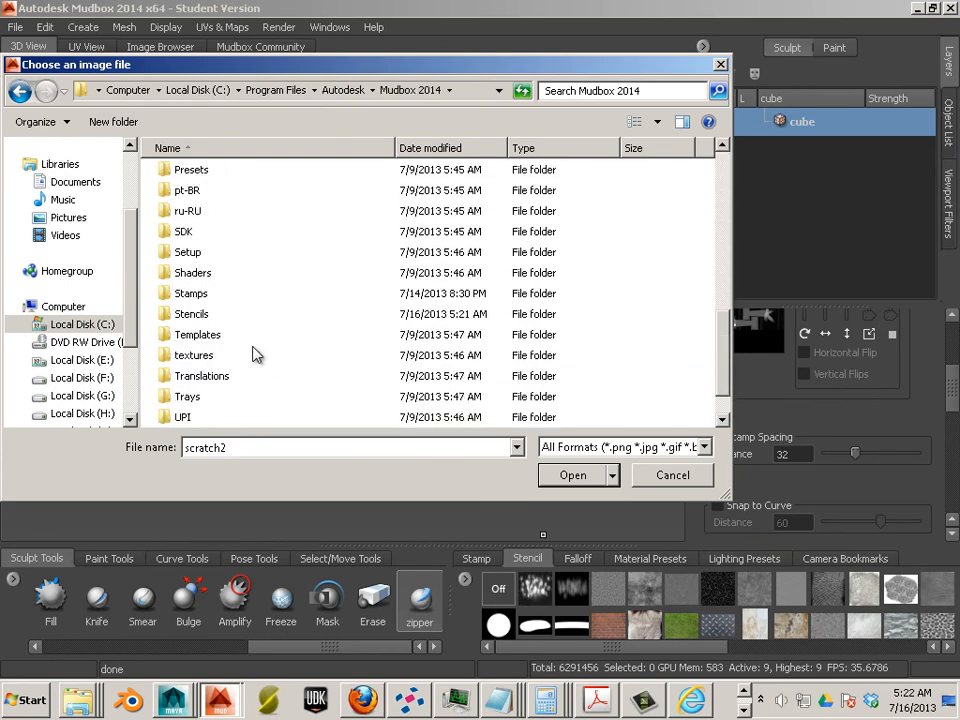
double_click(205, 315)
Step: Import the Earth TIFF from the Stencils folder as a new stencil
scroll(258, 344, down, 5)
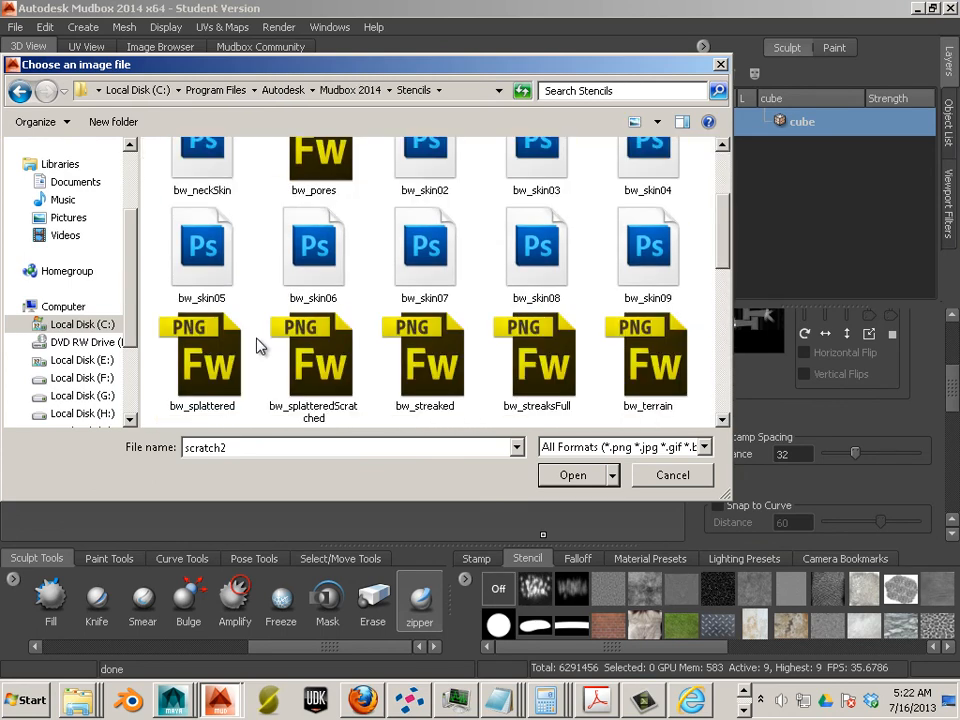
scroll(259, 347, up, 3)
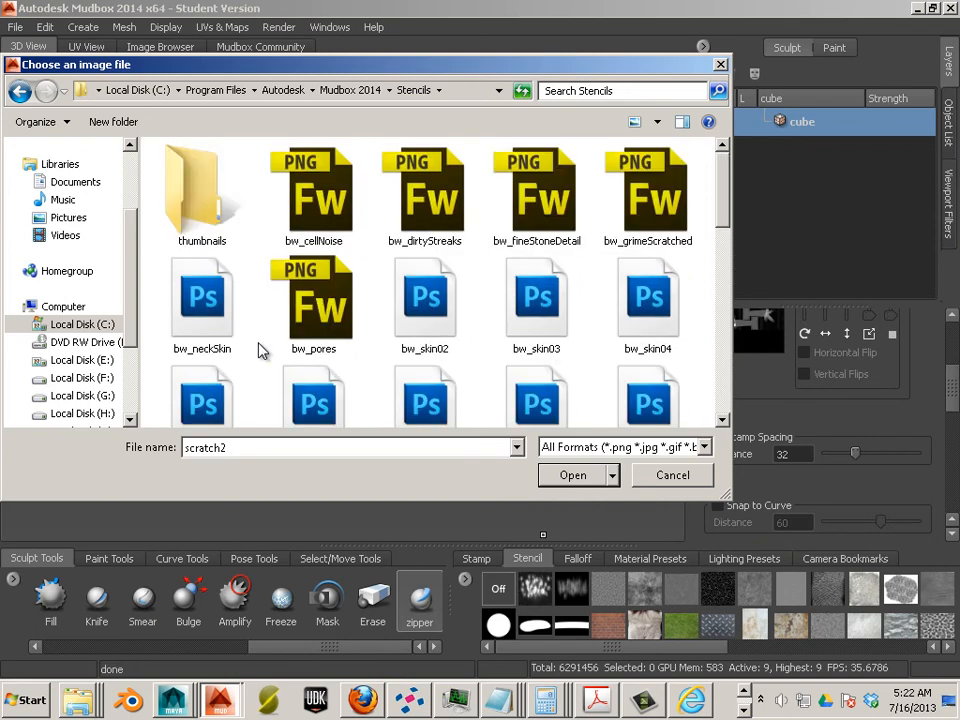
scroll(260, 349, down, 2)
scroll(259, 348, down, 5)
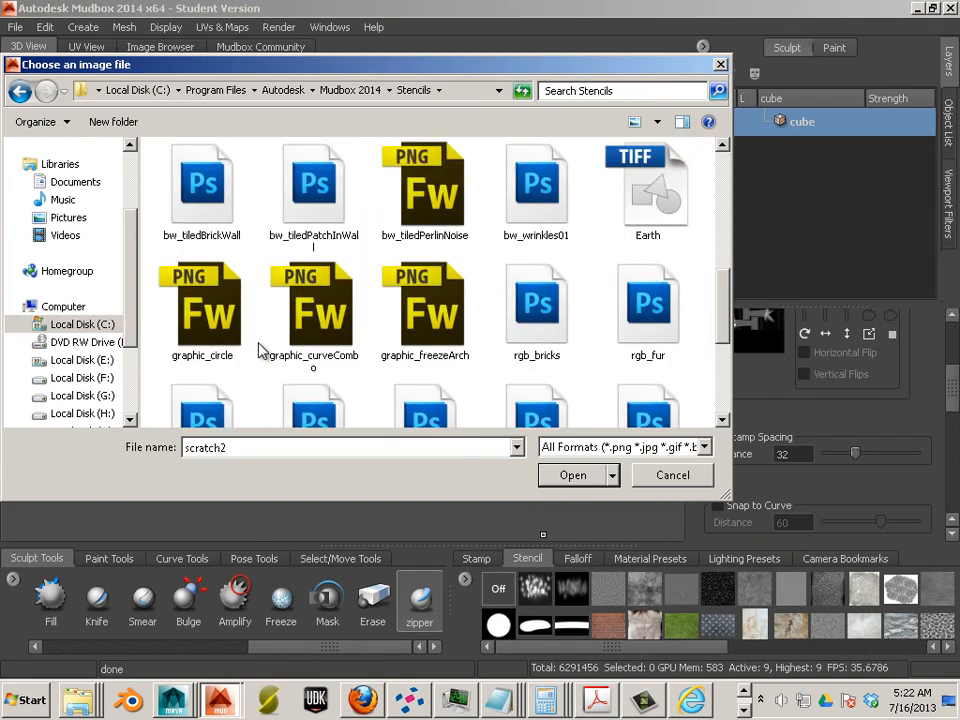
double_click(537, 200)
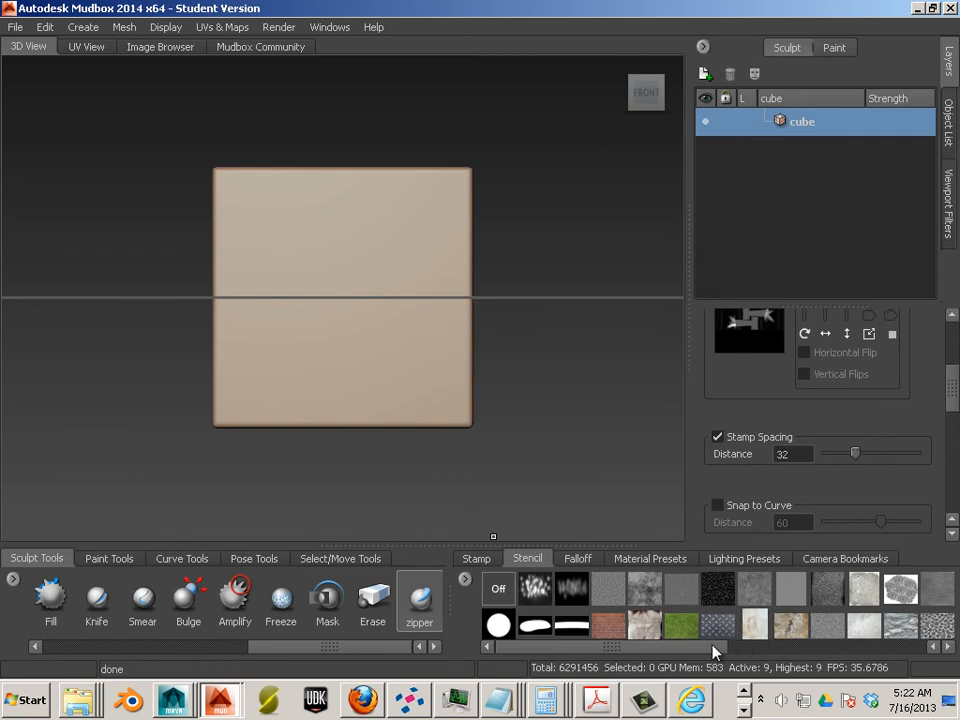
Step: Apply the Earth stencil with Use Tiles on and scale it down so the cracks repeat over the cube
drag(718, 647, 925, 672)
click(930, 622)
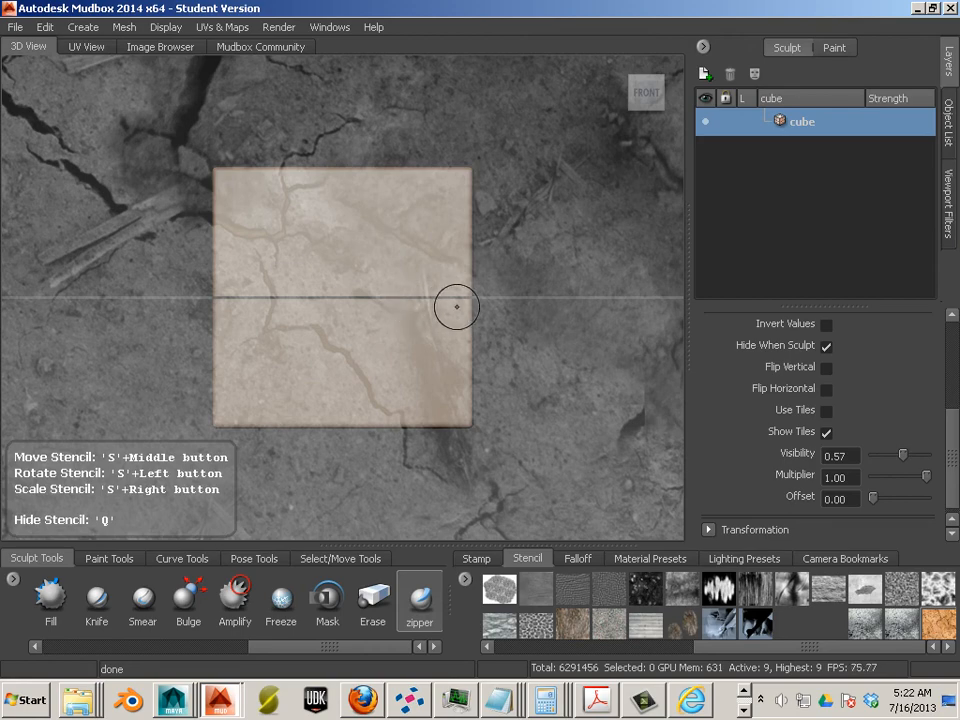
mouse_move(456, 306)
right_down()
mouse_move(229, 272)
mouse_move(388, 306)
mouse_move(243, 285)
mouse_move(277, 299)
right_up()
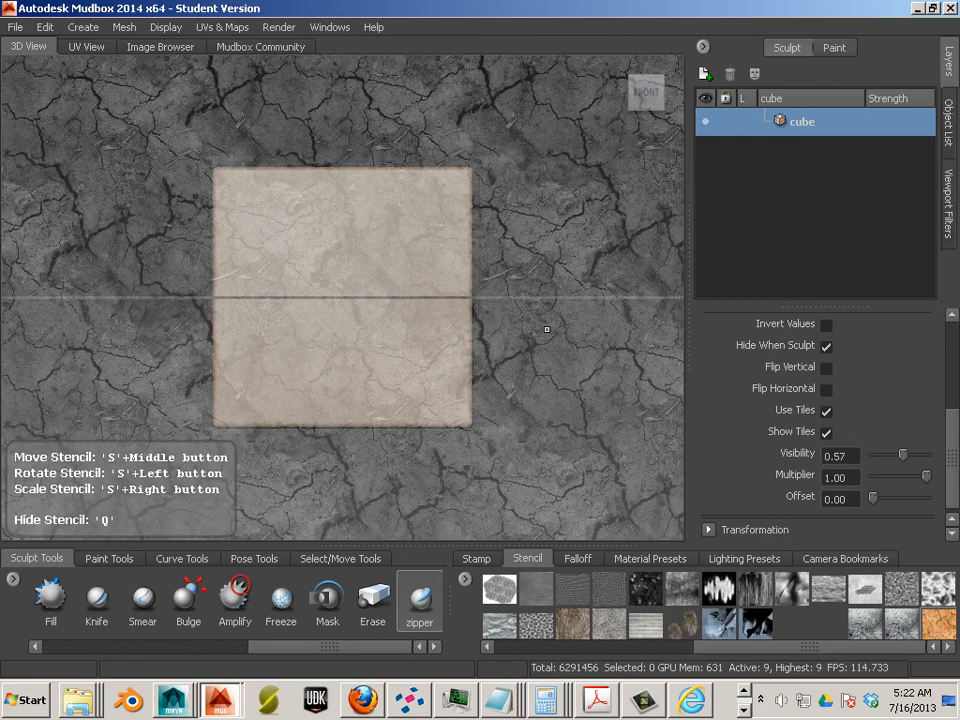
right_drag(547, 329, 612, 377)
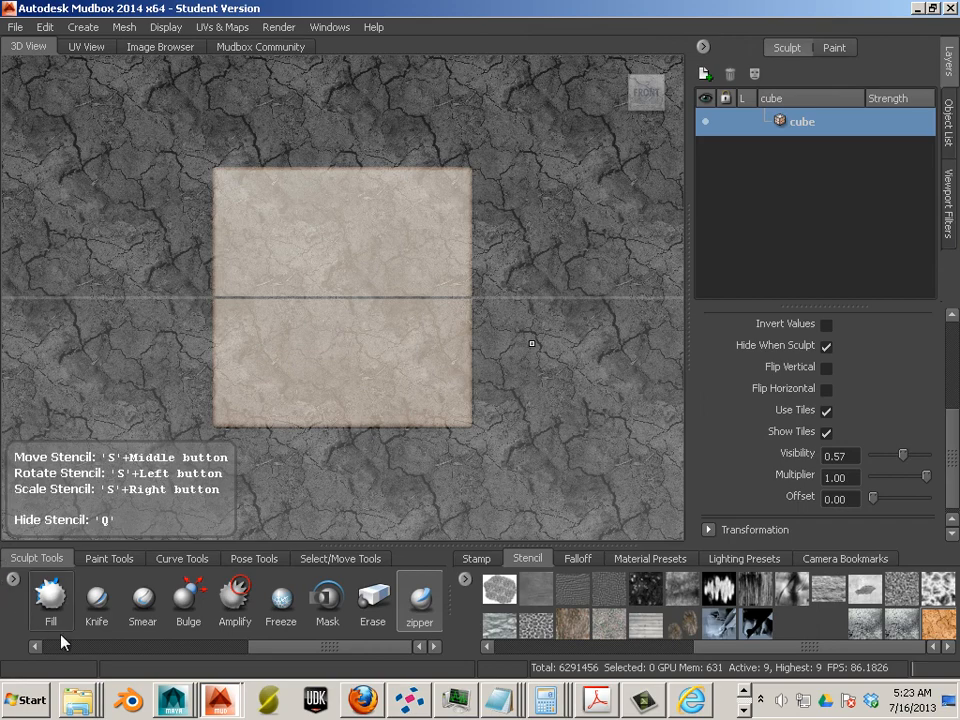
Step: Choose the Sculpt tool, turn off its stamp image, and enlarge the brush size to about 32.67
drag(261, 647, 36, 656)
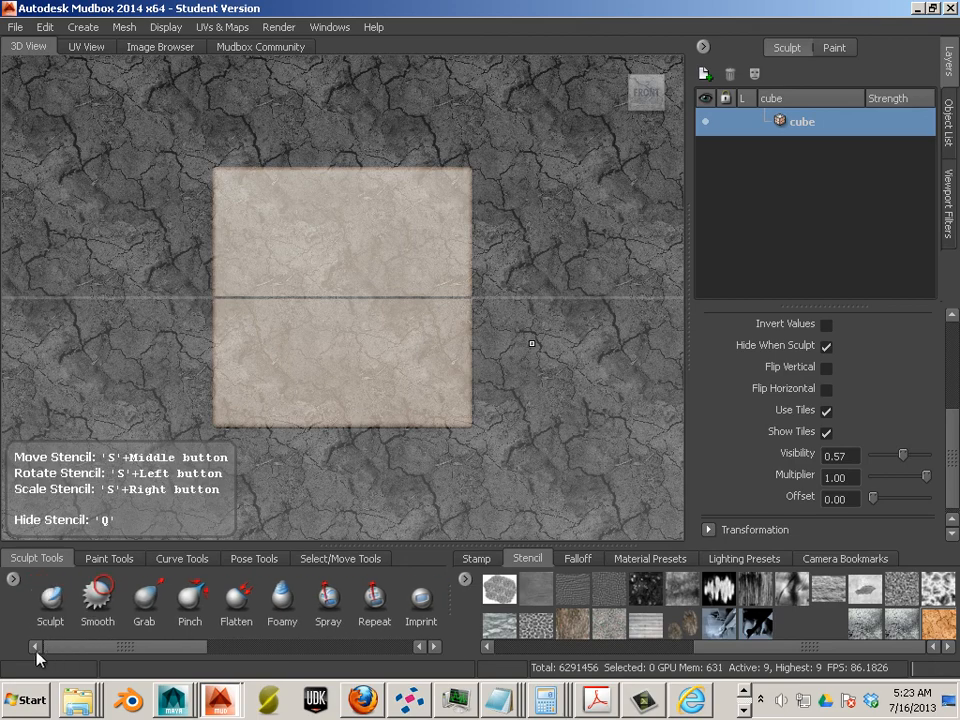
click(51, 600)
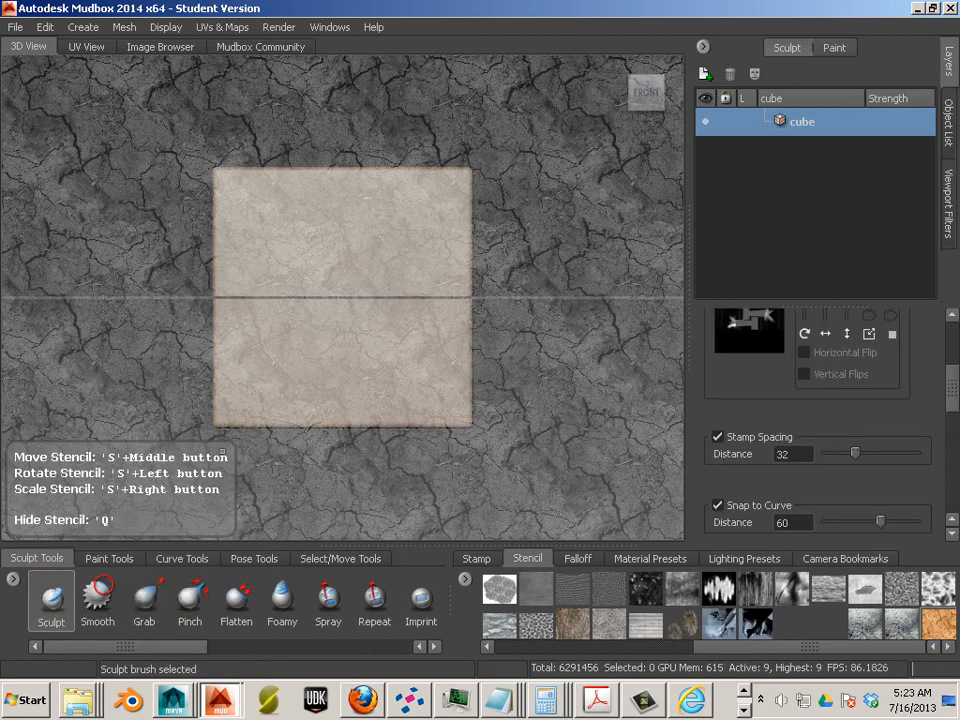
drag(953, 400, 953, 355)
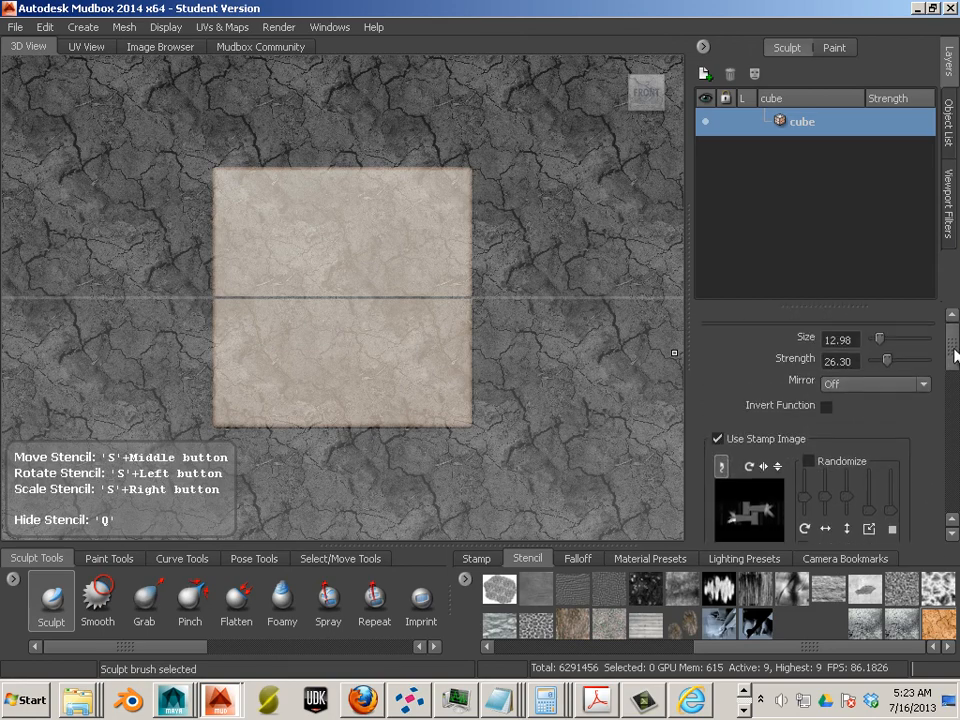
click(717, 439)
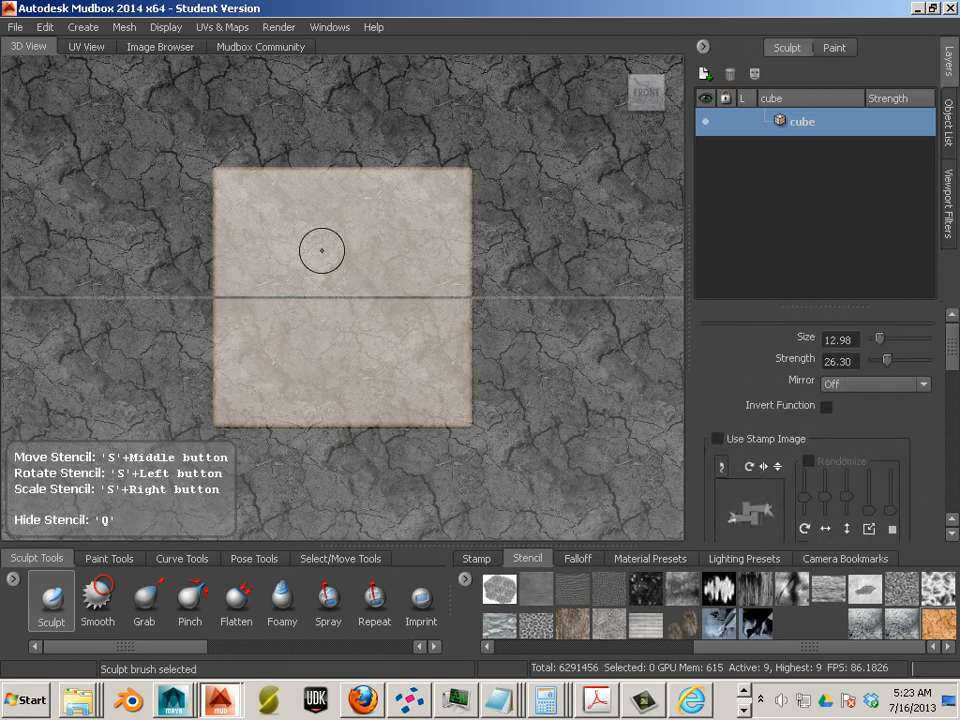
key(b)
mouse_move(294, 327)
mouse_down()
mouse_move(326, 302)
mouse_move(439, 298)
mouse_move(399, 298)
mouse_move(407, 303)
mouse_up()
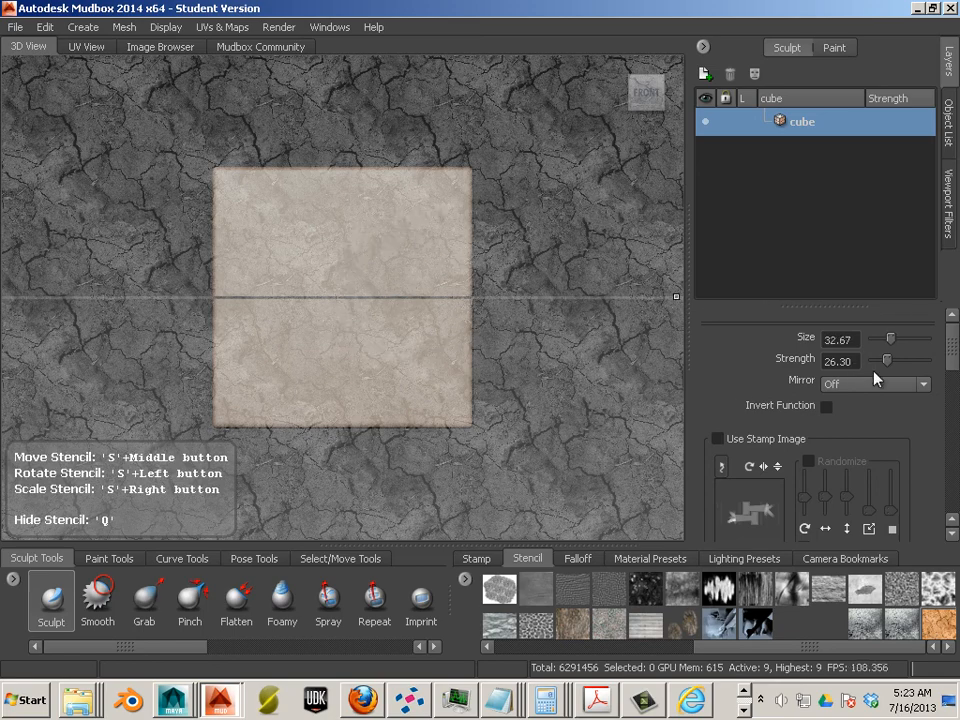
Step: Set the Sculpt brush strength to 1 and sculpt the stencil's cracks across the whole front face of the cube
drag(285, 262, 345, 305)
key(ctrl+z)
drag(882, 364, 805, 363)
text(1)
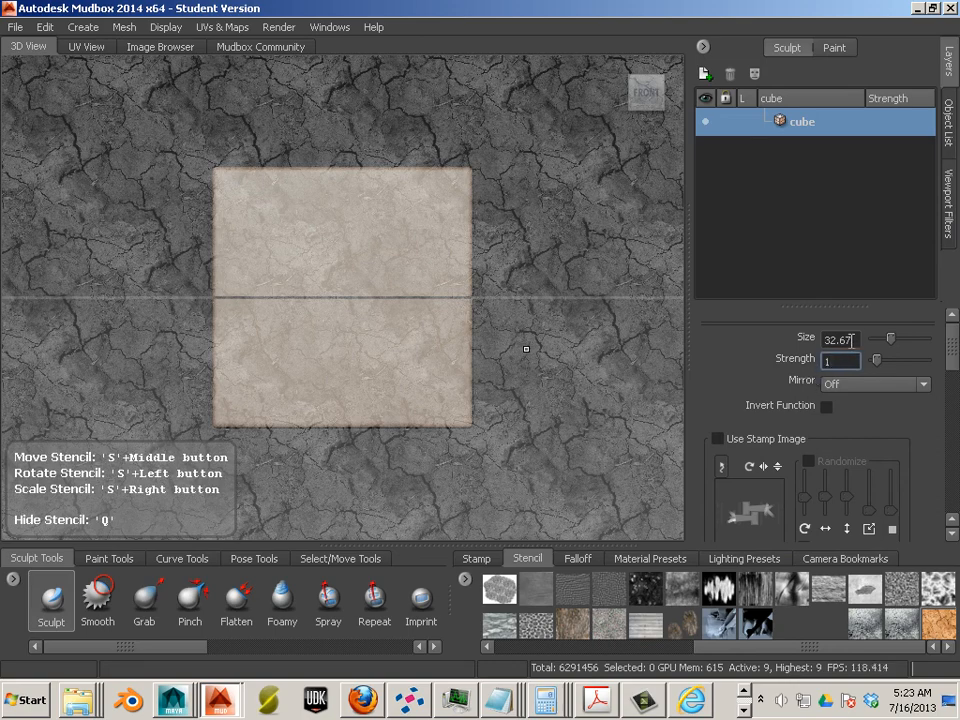
key(Tab)
key(q)
mouse_move(347, 253)
mouse_down()
mouse_move(358, 270)
mouse_move(300, 300)
mouse_move(319, 368)
mouse_move(340, 316)
mouse_move(400, 300)
mouse_move(429, 364)
mouse_move(418, 248)
mouse_move(428, 185)
mouse_move(431, 213)
mouse_move(300, 165)
mouse_move(215, 158)
mouse_move(268, 197)
mouse_move(236, 193)
mouse_move(264, 261)
mouse_move(245, 380)
mouse_move(270, 410)
mouse_move(364, 392)
mouse_up()
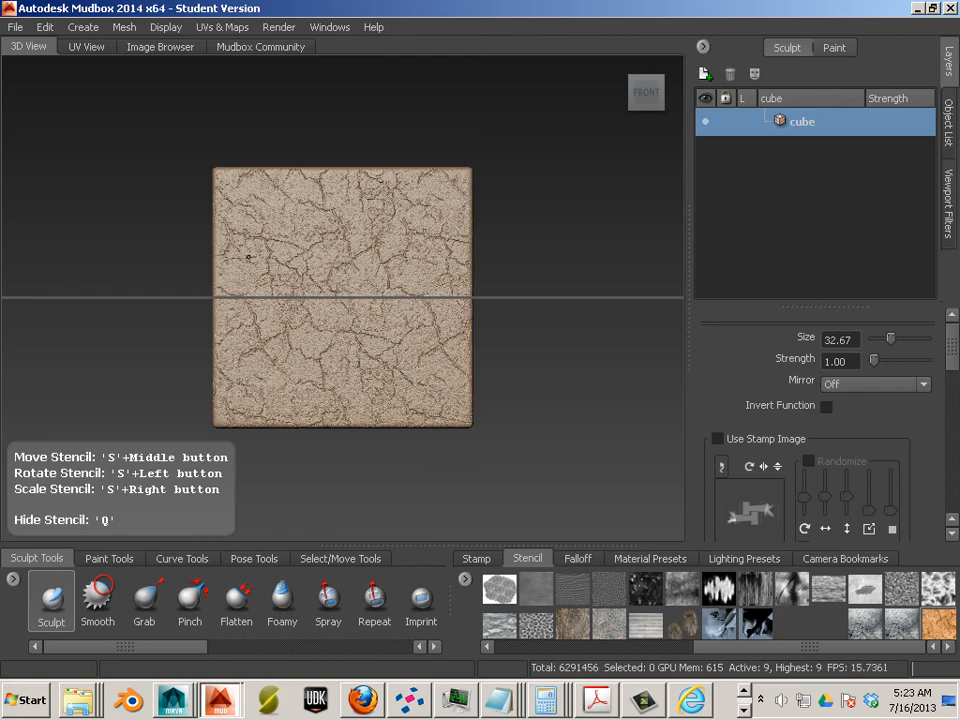
Step: Hide the stencil and examine the sculpted crack detail on the front face up close
key(q)
key(q)
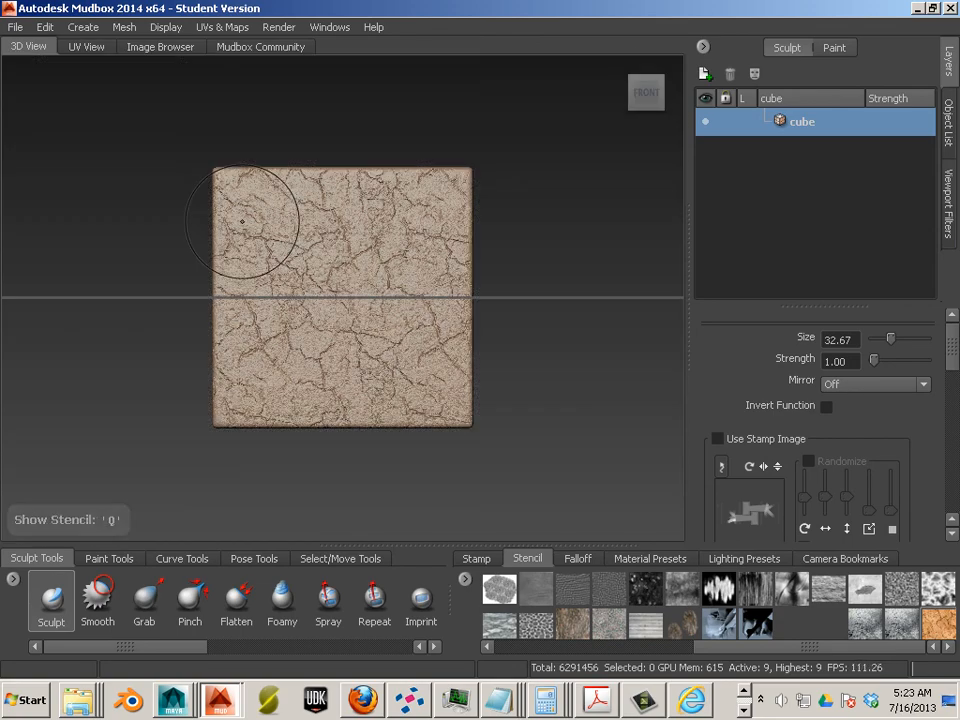
scroll(248, 257, up, 5)
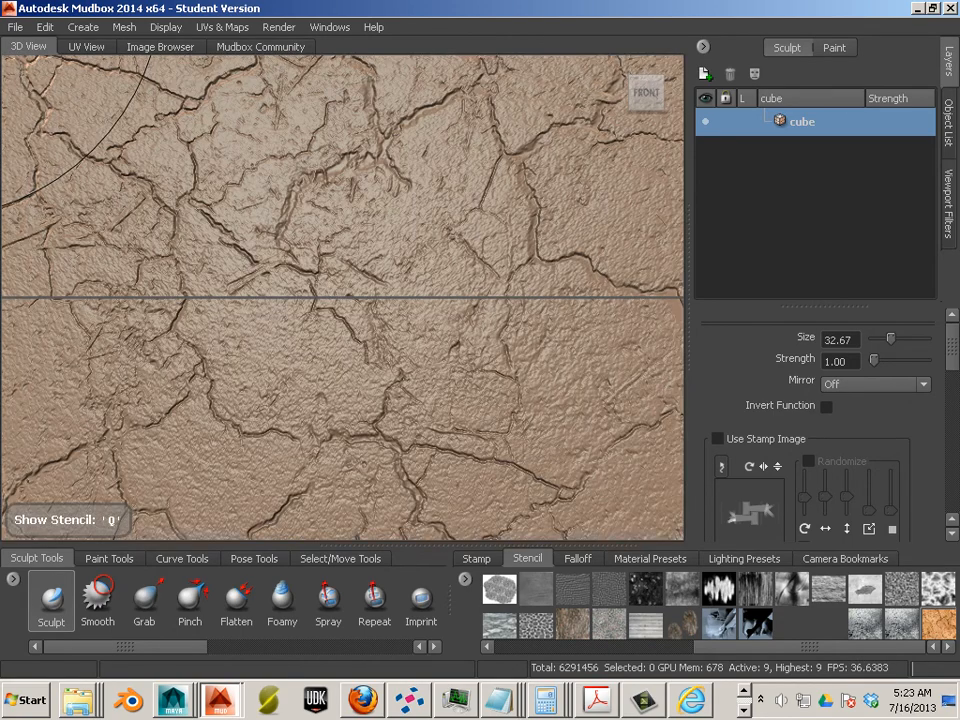
scroll(342, 297, up, 4)
scroll(342, 297, down, 5)
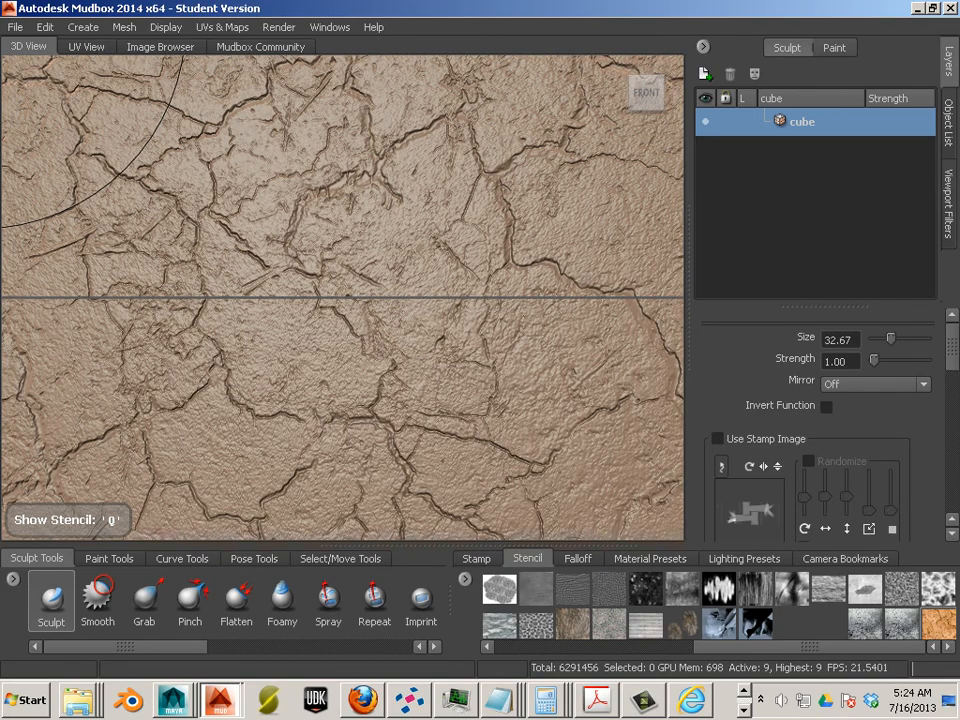
scroll(342, 297, up, 2)
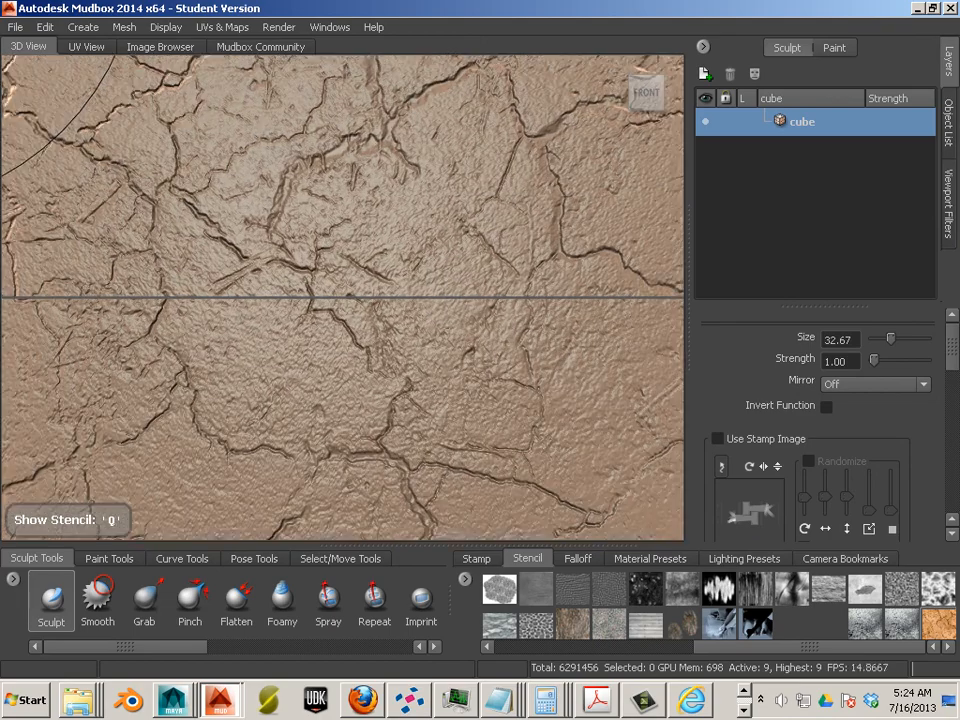
scroll(130, 137, down, 5)
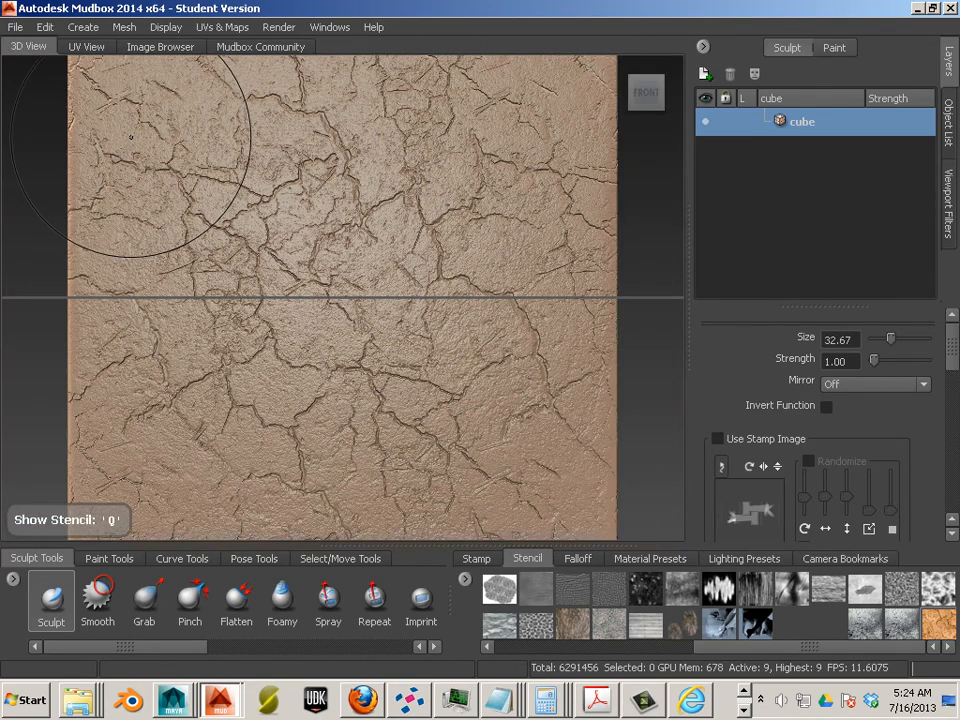
Step: Turn the Earth stencil back on and sculpt its cracks over the cube's blank back face
alt+drag(444, 298, 292, 300)
scroll(293, 296, down, 4)
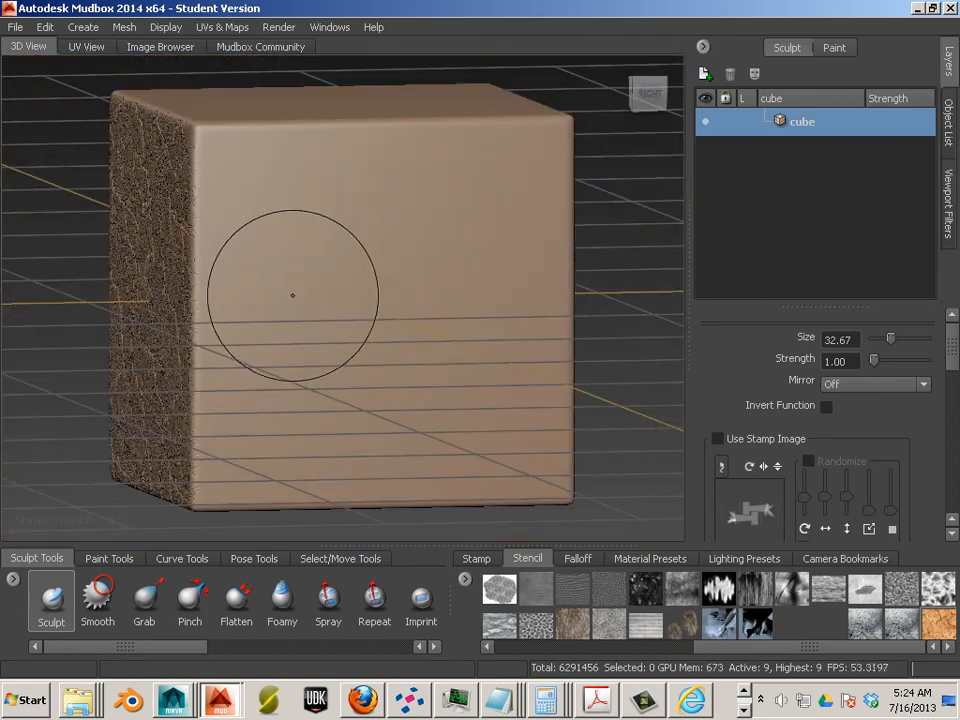
alt+drag(390, 304, 189, 300)
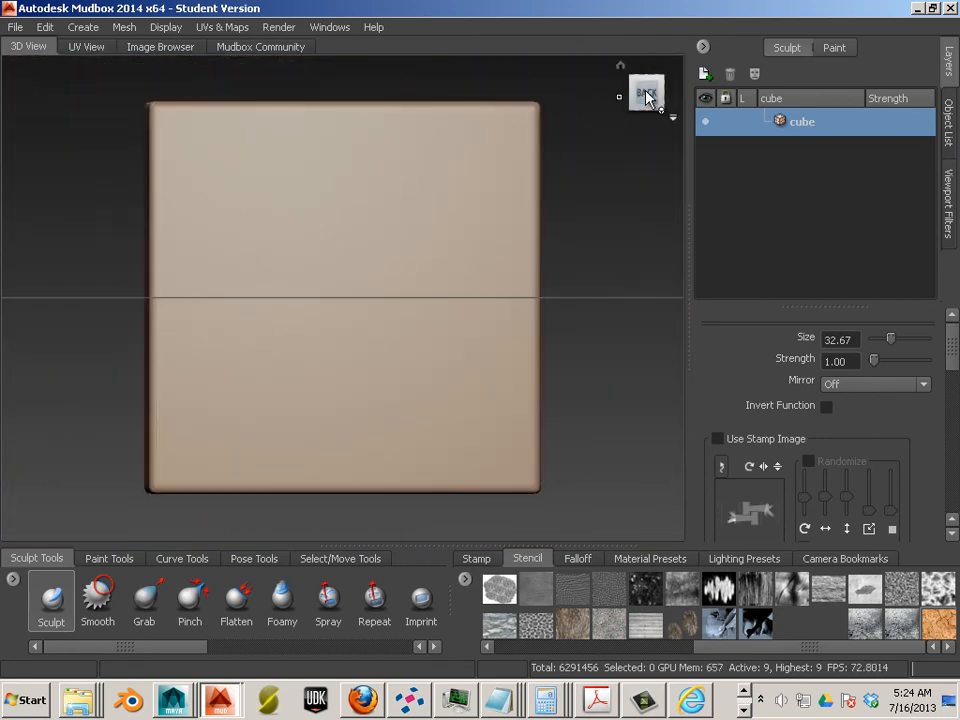
click(652, 97)
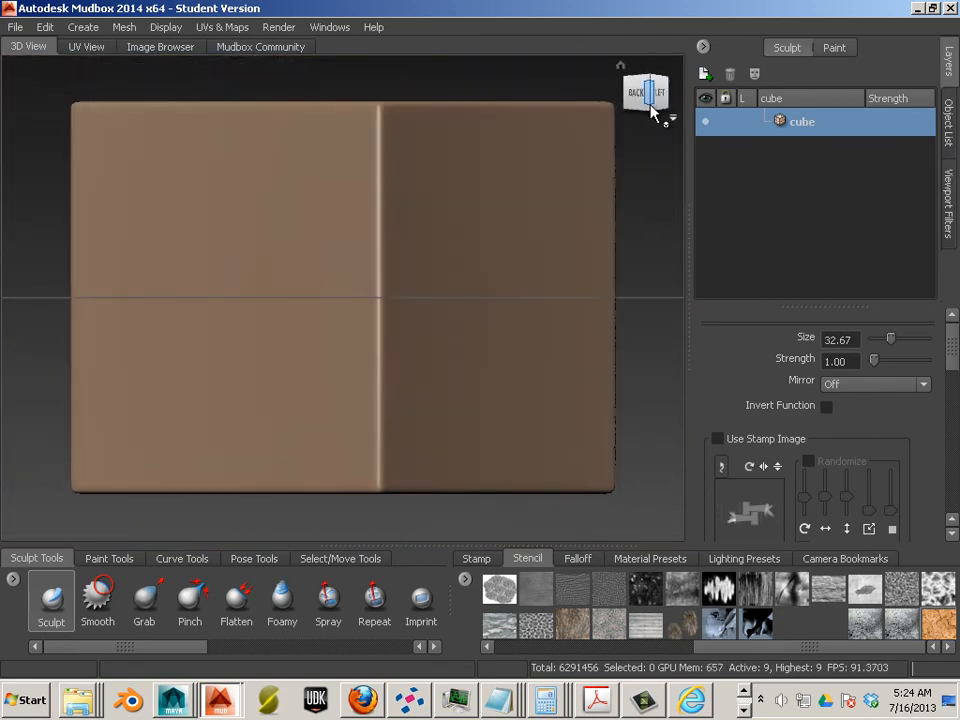
click(636, 92)
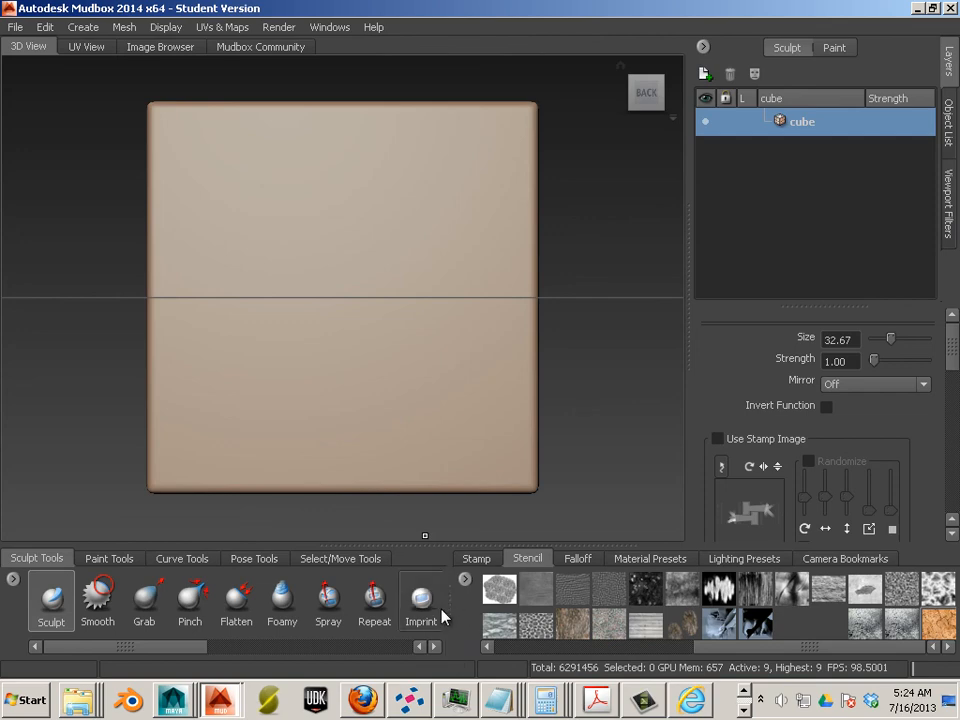
click(938, 622)
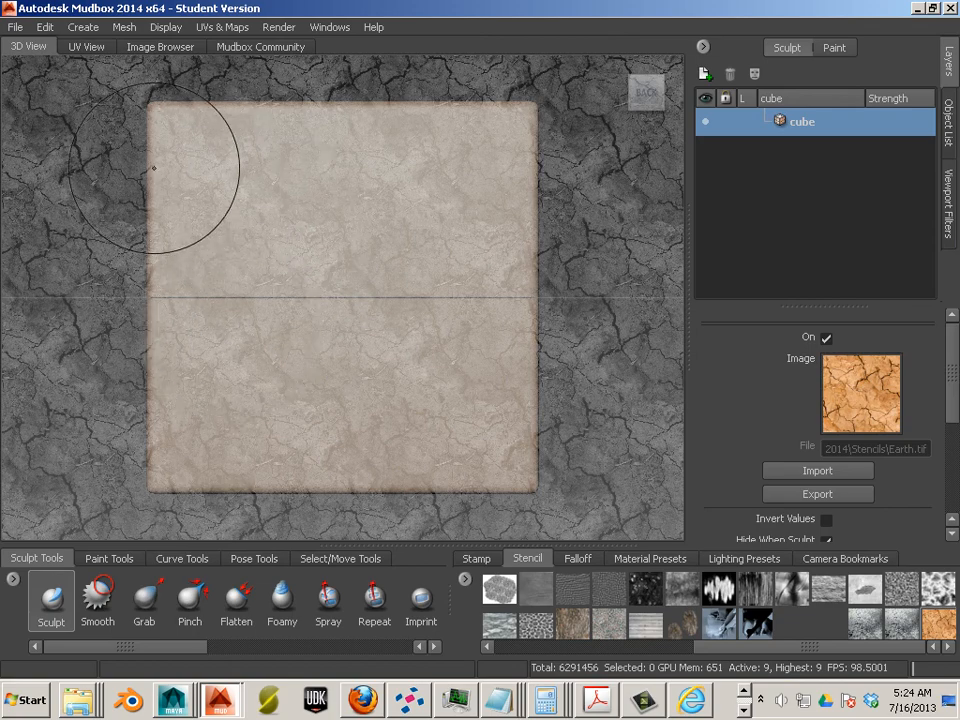
mouse_move(189, 176)
mouse_down()
mouse_move(216, 172)
mouse_move(135, 100)
mouse_move(420, 165)
mouse_move(493, 165)
mouse_move(500, 225)
mouse_move(482, 452)
mouse_move(330, 458)
mouse_move(205, 445)
mouse_move(180, 360)
mouse_move(197, 290)
mouse_move(195, 175)
mouse_move(250, 280)
mouse_move(310, 240)
mouse_move(403, 313)
mouse_move(407, 280)
mouse_up()
Step: Choose the Projection brush and create Paint Layer 1 at size 2048, TIFF [8 bit, RGBA], in the Diffuse channel
click(106, 558)
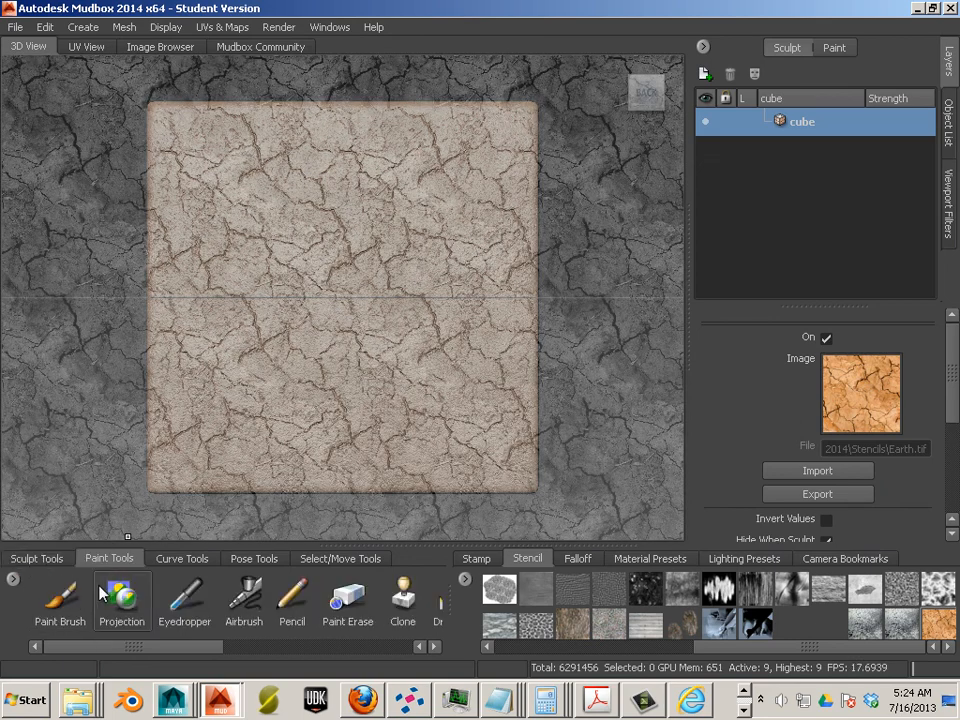
click(99, 592)
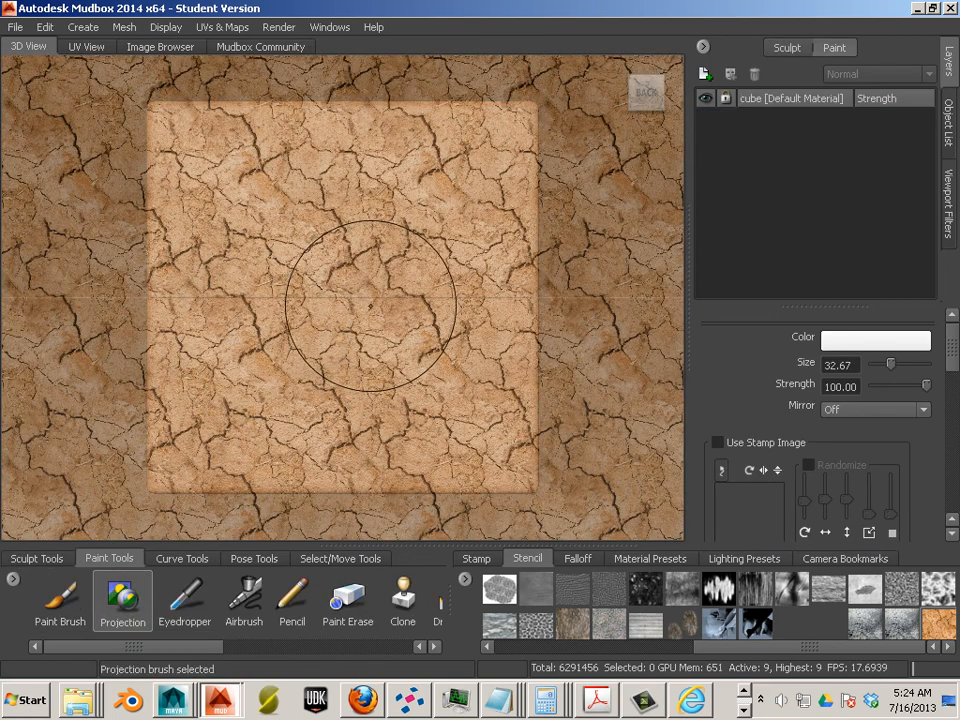
click(372, 303)
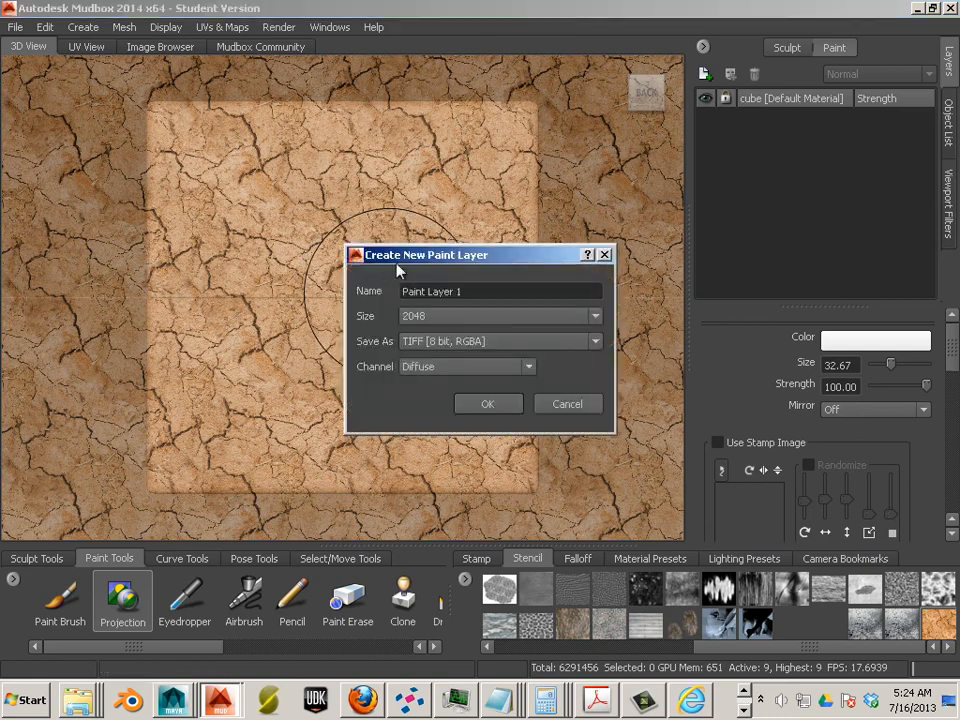
click(490, 410)
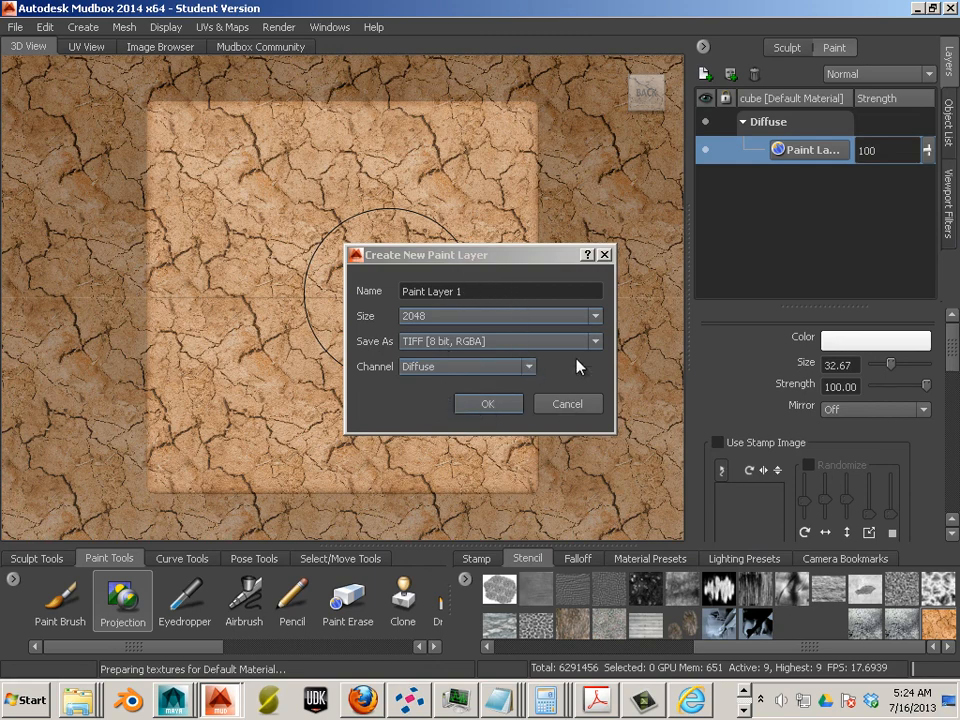
Step: Project the Earth stencil's colour over the entire back face of the cube
mouse_move(352, 273)
mouse_down()
mouse_move(328, 266)
mouse_move(359, 293)
mouse_move(335, 220)
mouse_move(375, 165)
mouse_move(420, 130)
mouse_move(490, 120)
mouse_move(215, 120)
mouse_move(170, 130)
mouse_move(190, 230)
mouse_up()
mouse_move(226, 266)
mouse_down()
mouse_move(215, 255)
mouse_move(320, 290)
mouse_move(385, 295)
mouse_move(470, 426)
mouse_up()
mouse_move(420, 470)
mouse_down()
mouse_move(317, 362)
mouse_move(210, 330)
mouse_move(125, 340)
mouse_move(180, 255)
mouse_up()
drag(175, 350, 162, 265)
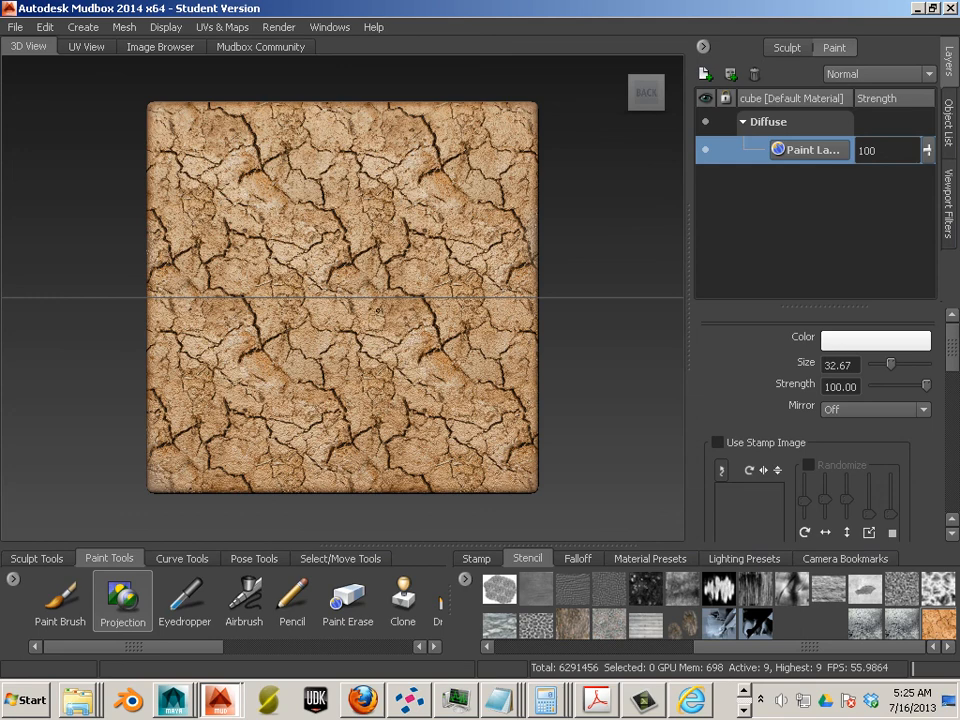
drag(378, 311, 345, 292)
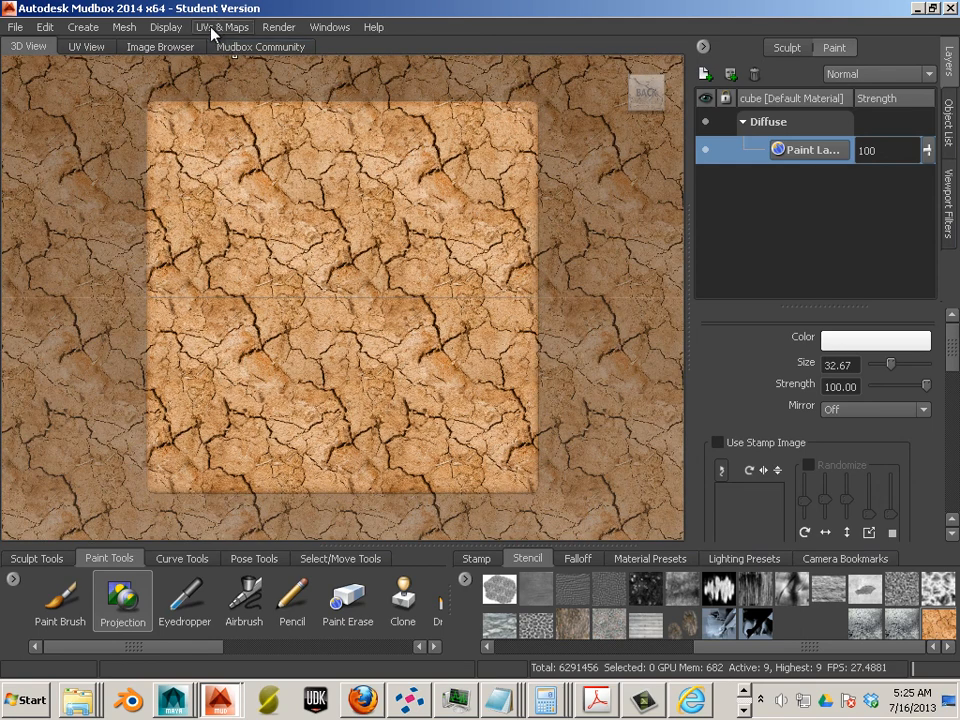
Step: Examine the painted back face under Flat Lighting with the stencil hidden, and switch Flat Lighting off again
click(166, 27)
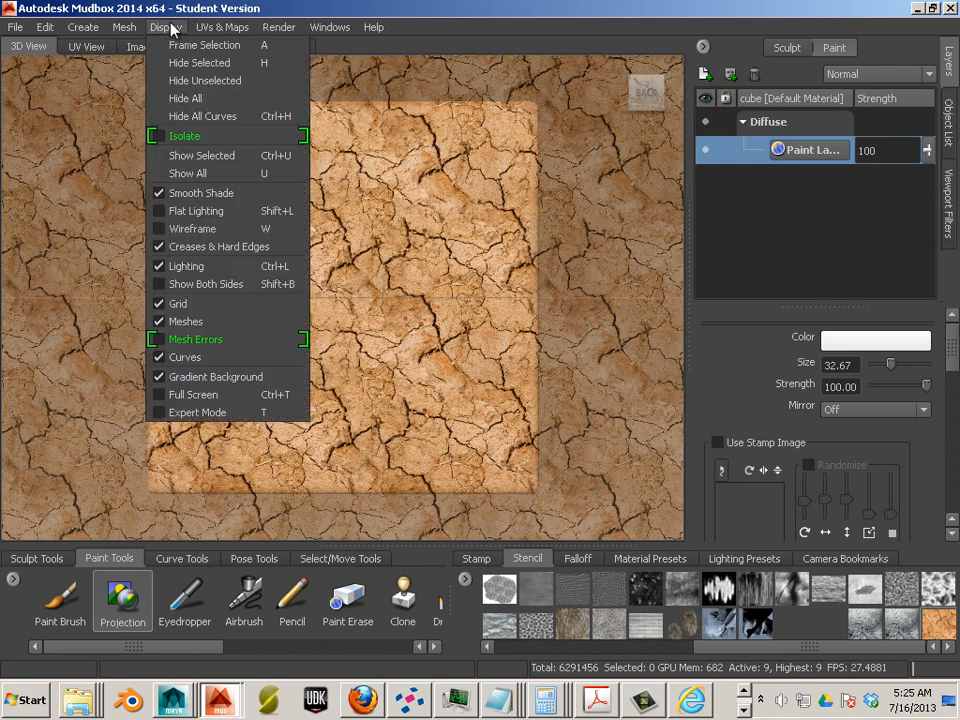
click(158, 213)
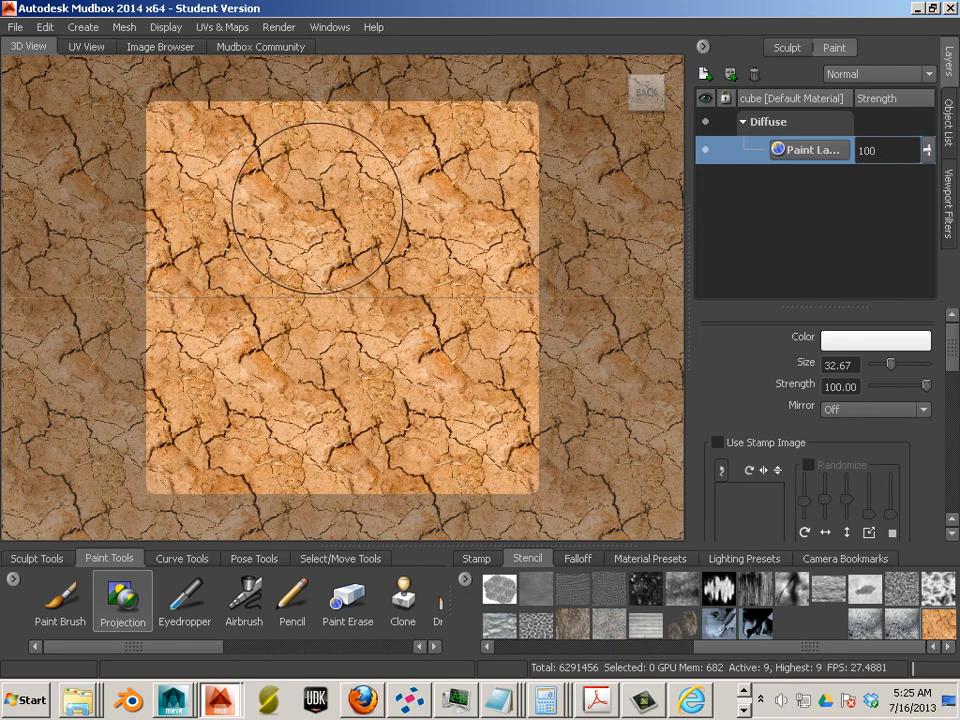
key(q)
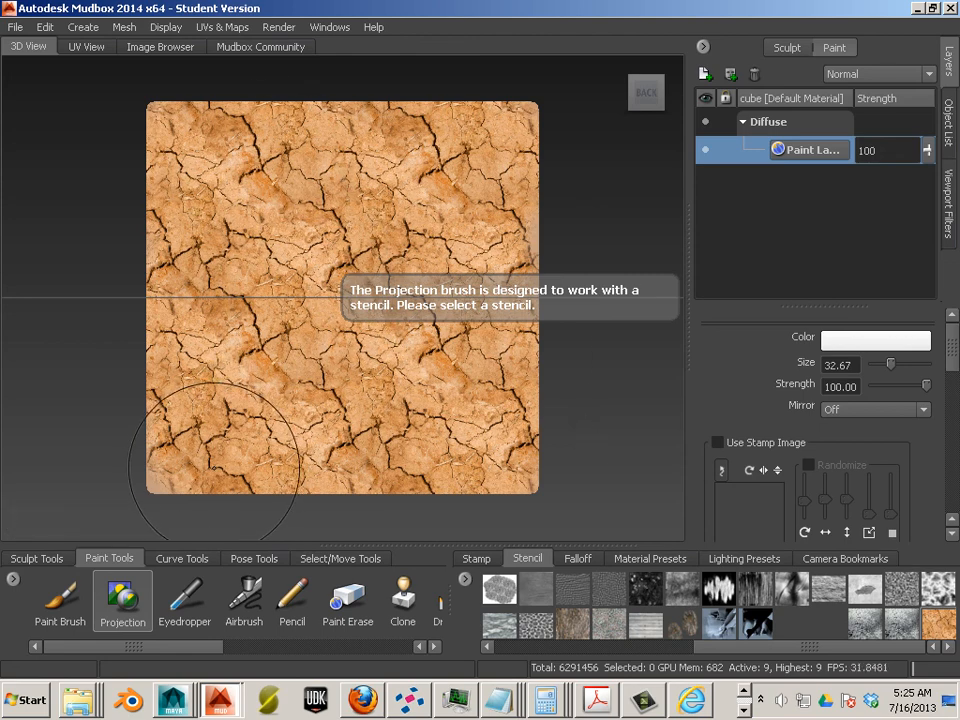
click(165, 27)
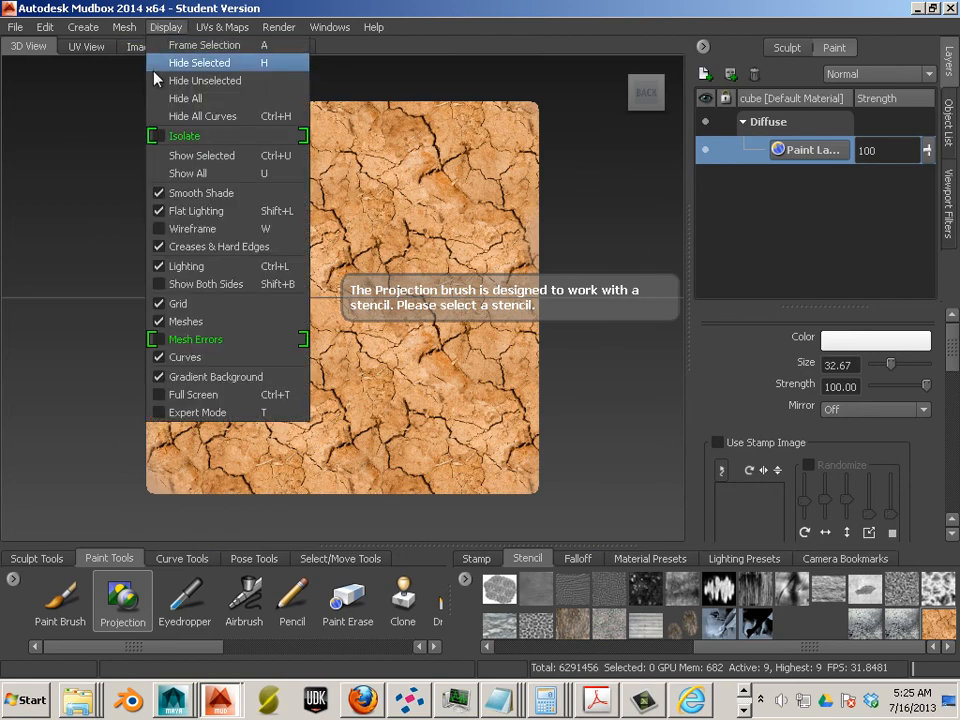
click(190, 211)
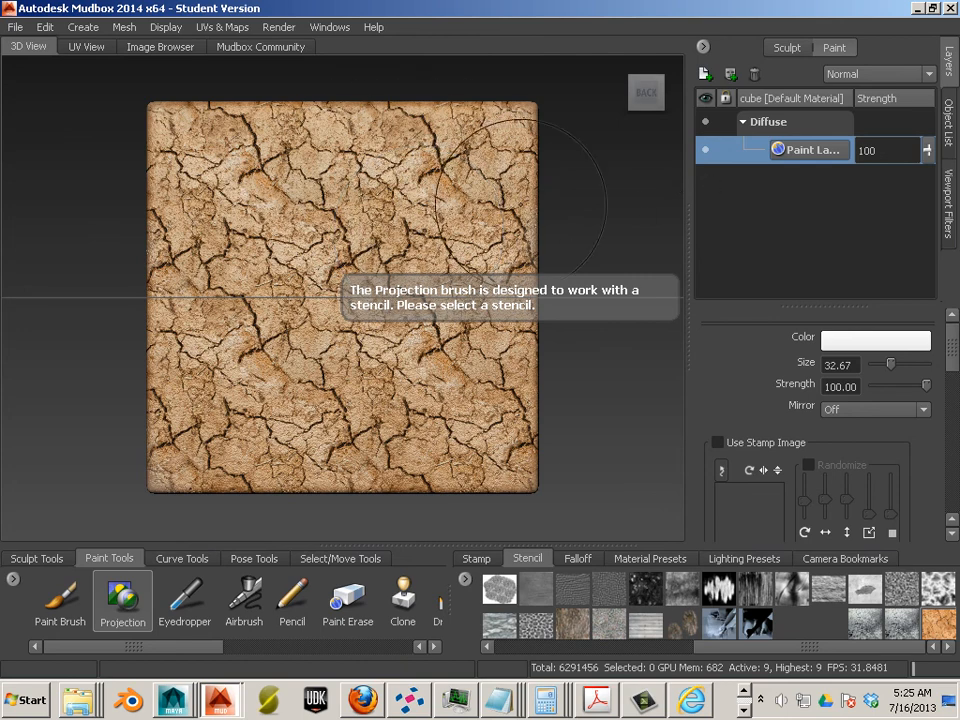
click(232, 31)
mouse_move(272, 35)
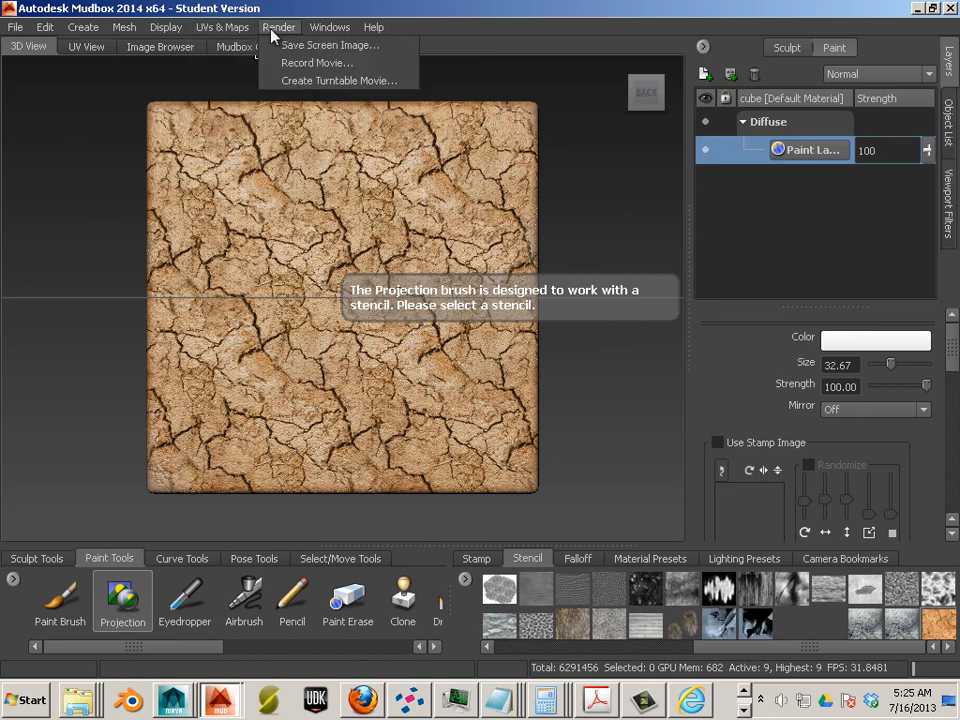
mouse_move(240, 37)
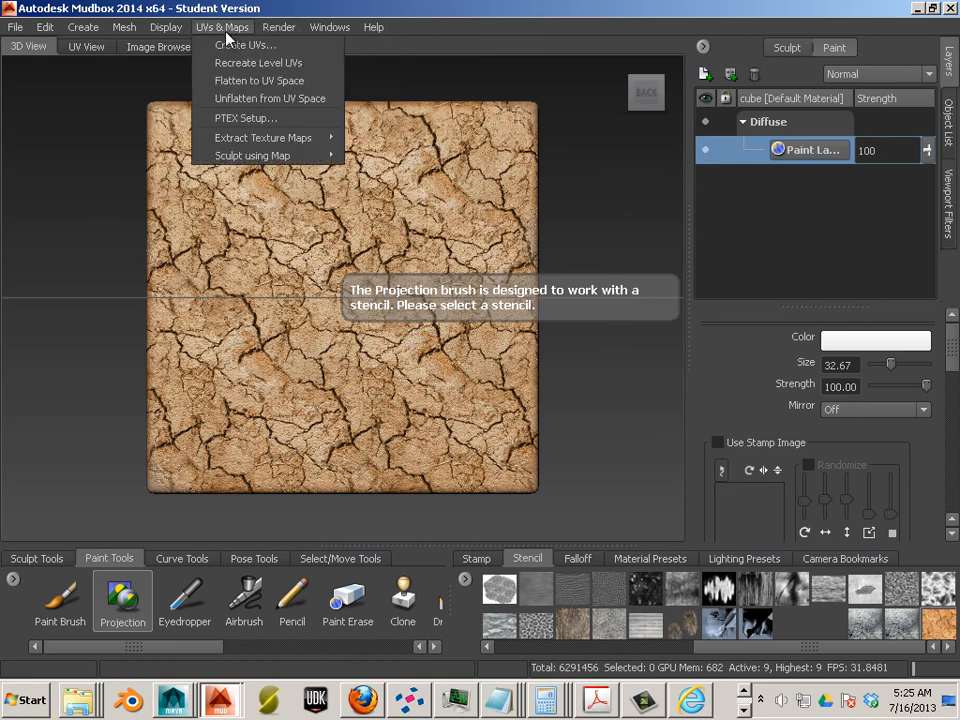
mouse_move(267, 146)
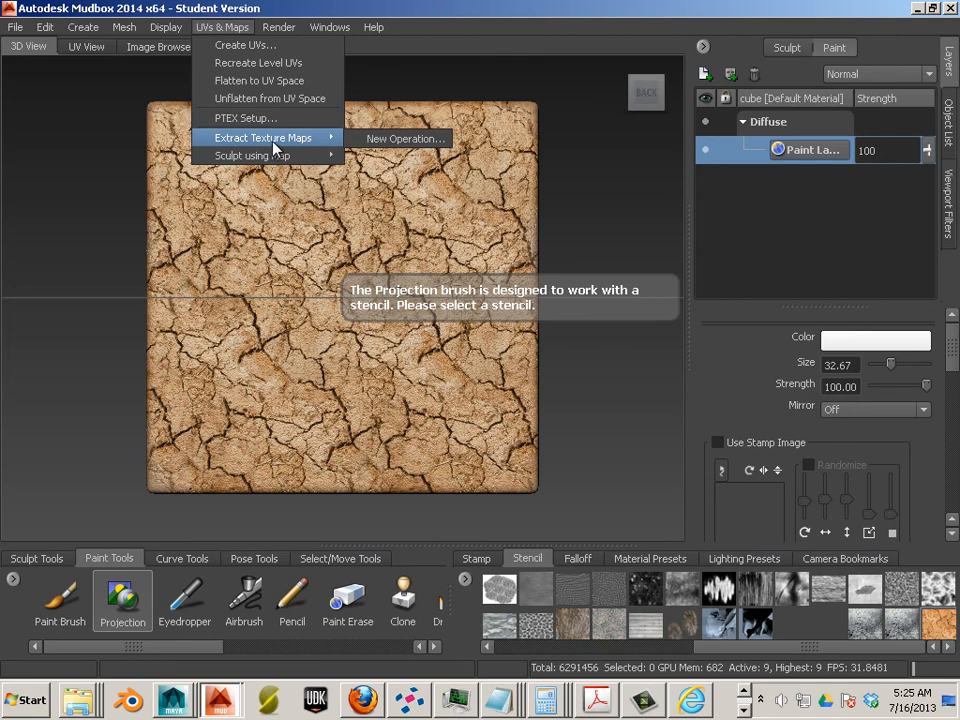
click(783, 163)
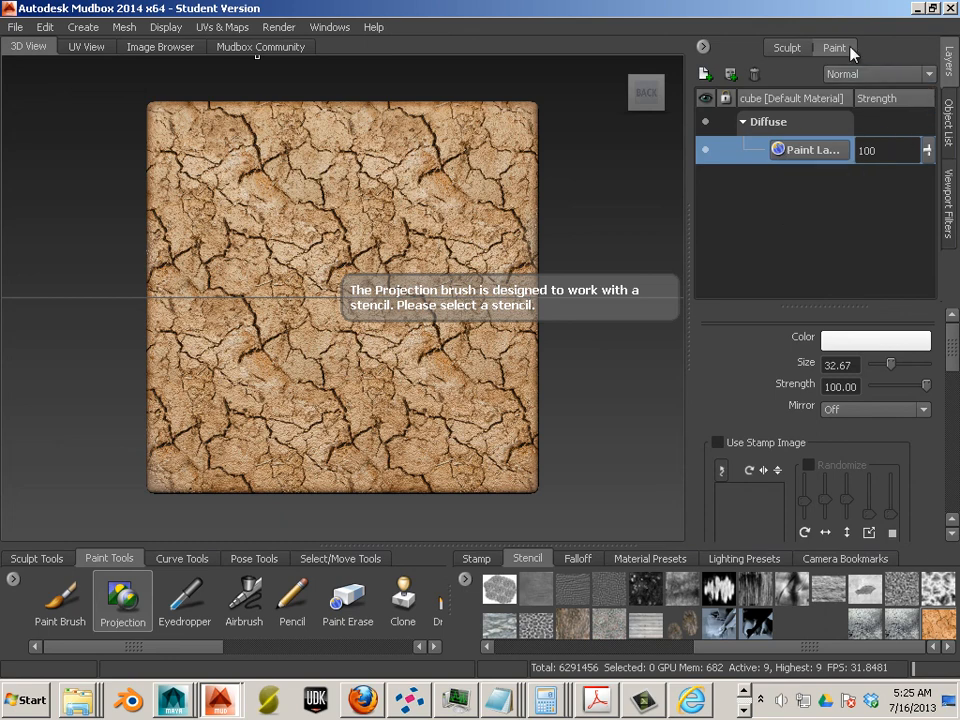
Step: Create Paint Layer 2 at size 2048, TIFF [8 bit, RGBA], in the Bump Map channel
click(705, 76)
click(476, 366)
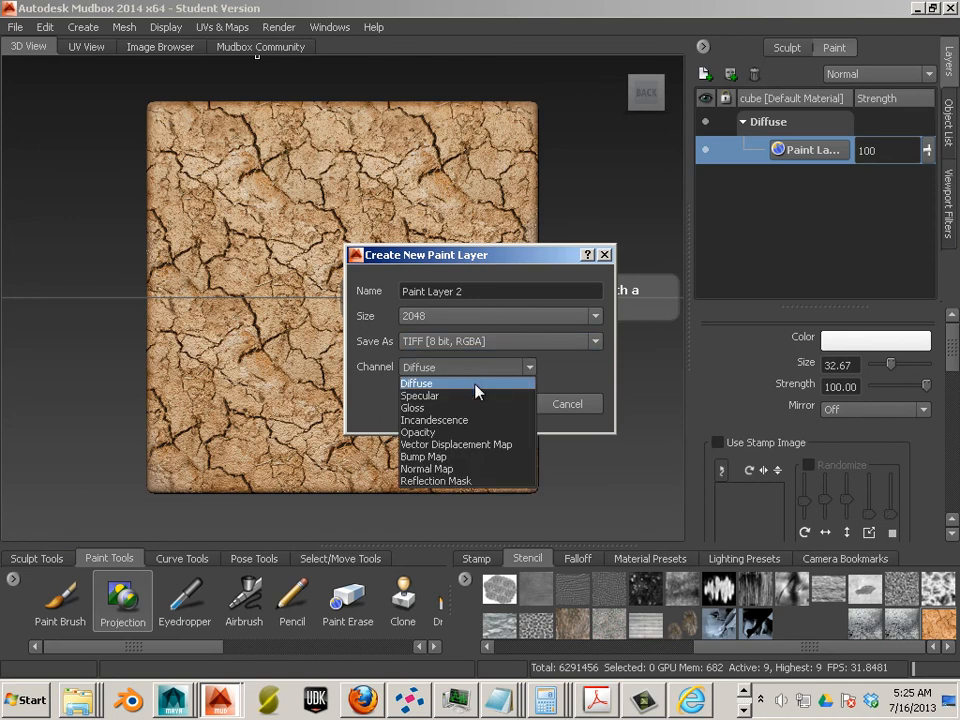
click(472, 459)
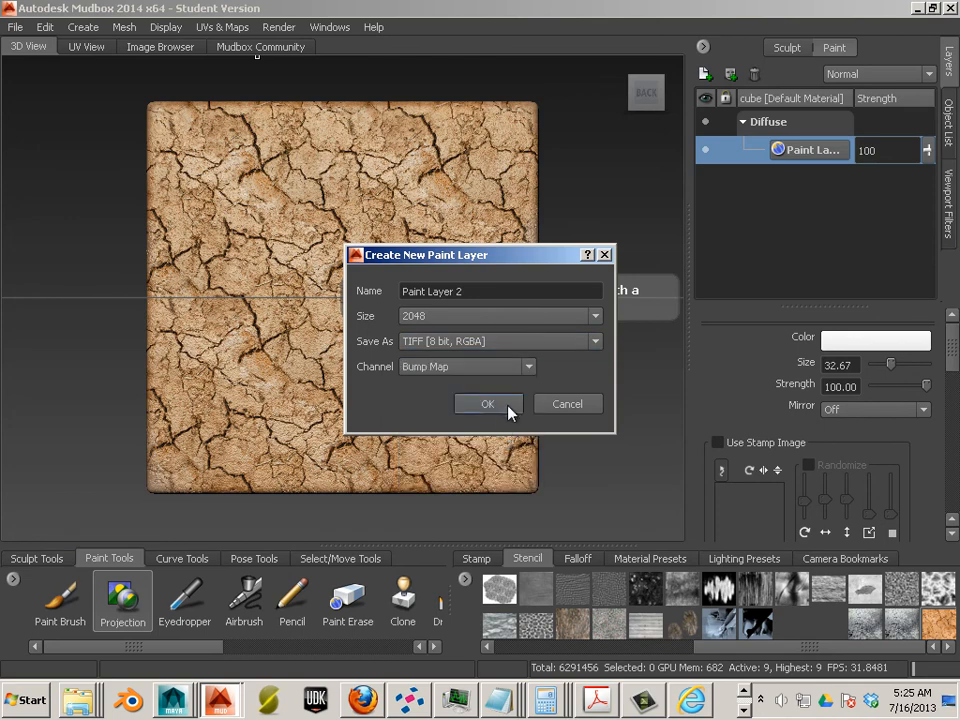
click(489, 403)
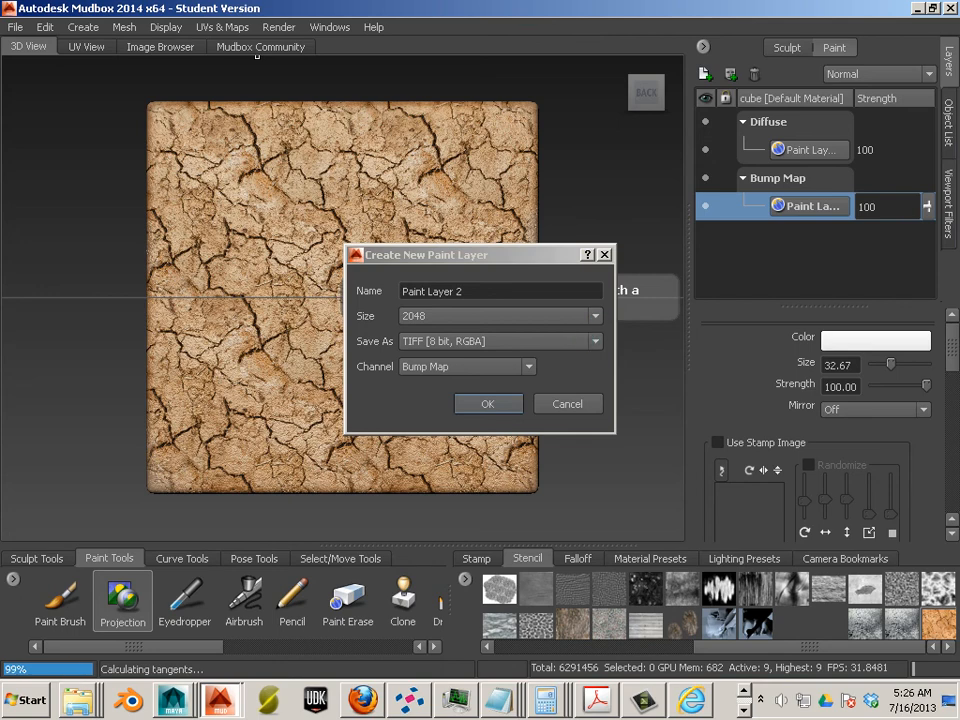
Step: Replace the empty bump layer with a duplicate of the diffuse Paint Layer 1 moved into the Bump Map channel
right_click(798, 153)
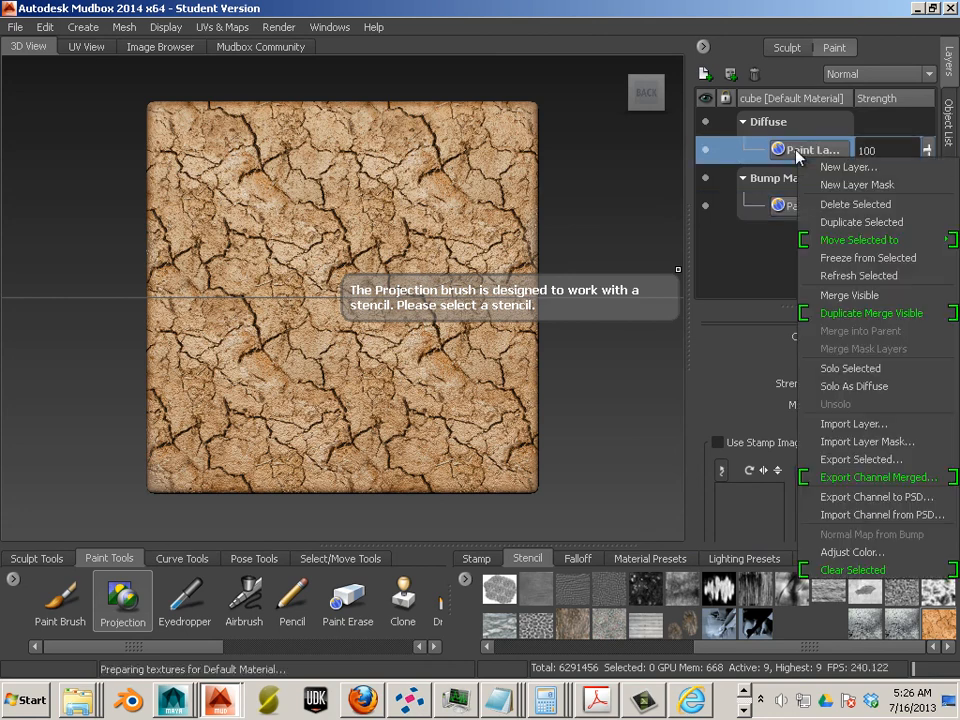
click(802, 226)
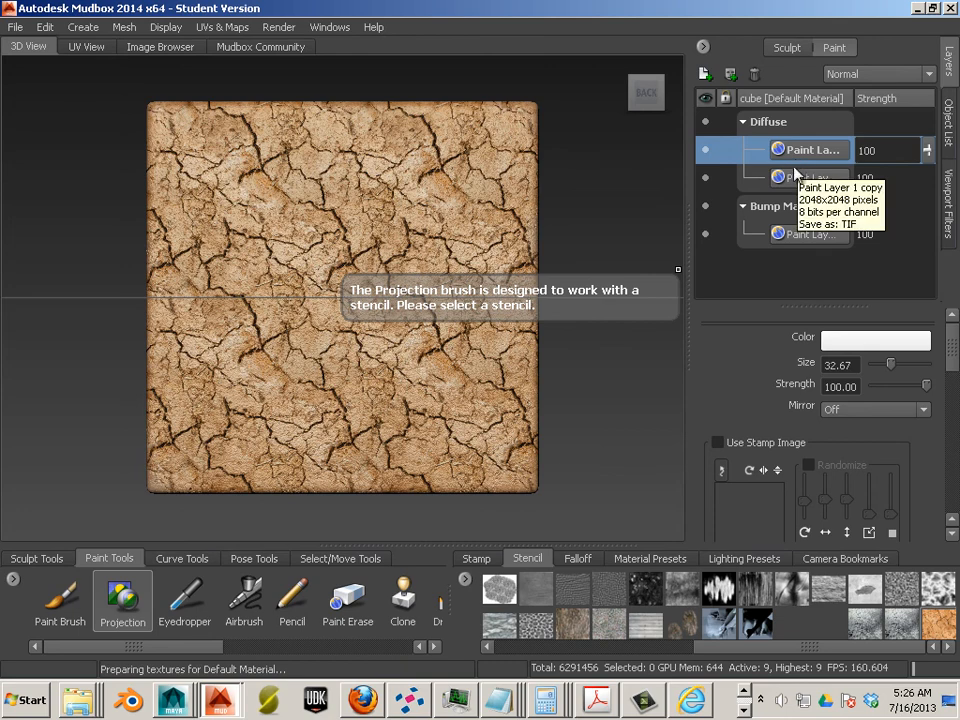
drag(786, 172, 786, 251)
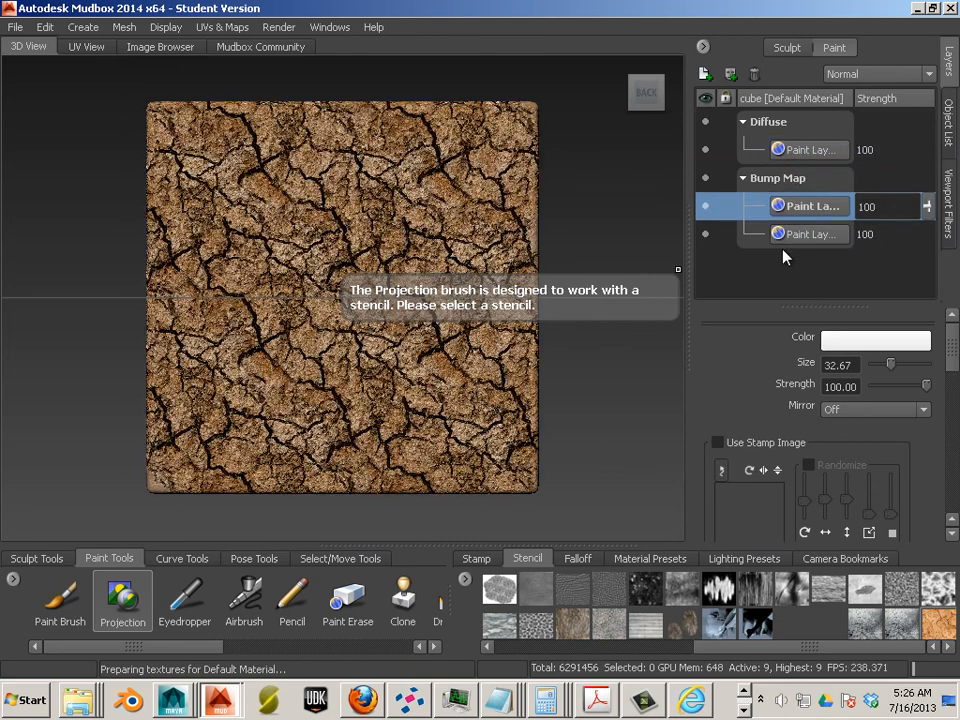
right_click(806, 243)
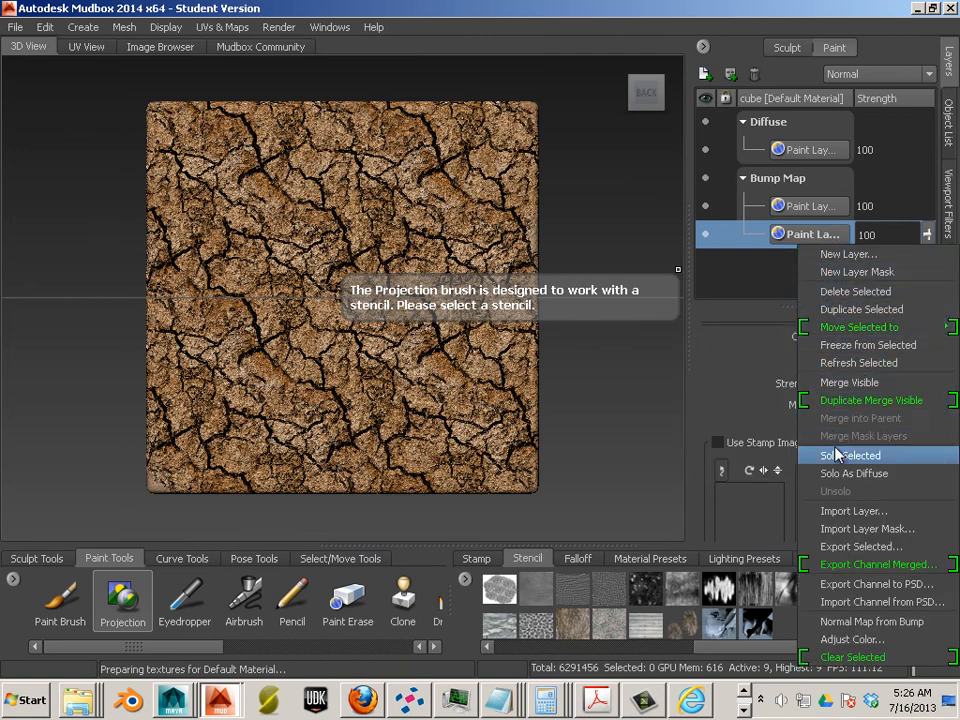
click(845, 291)
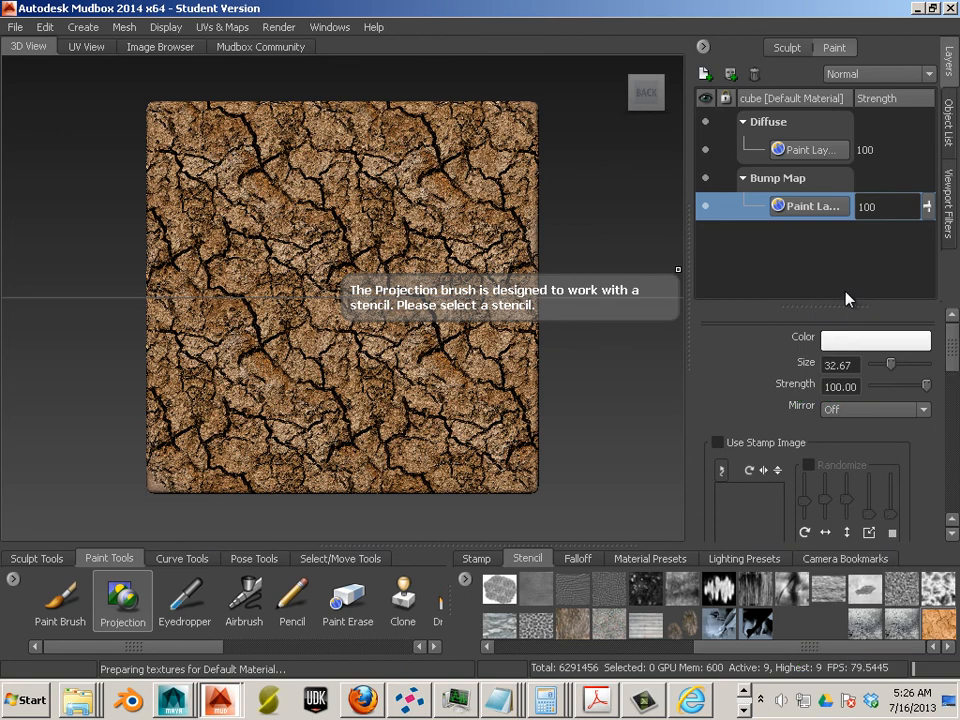
Step: Generate a Tangent, Maya/Softimage normal map from the bump paint layer, and delete the bump layer
right_click(787, 207)
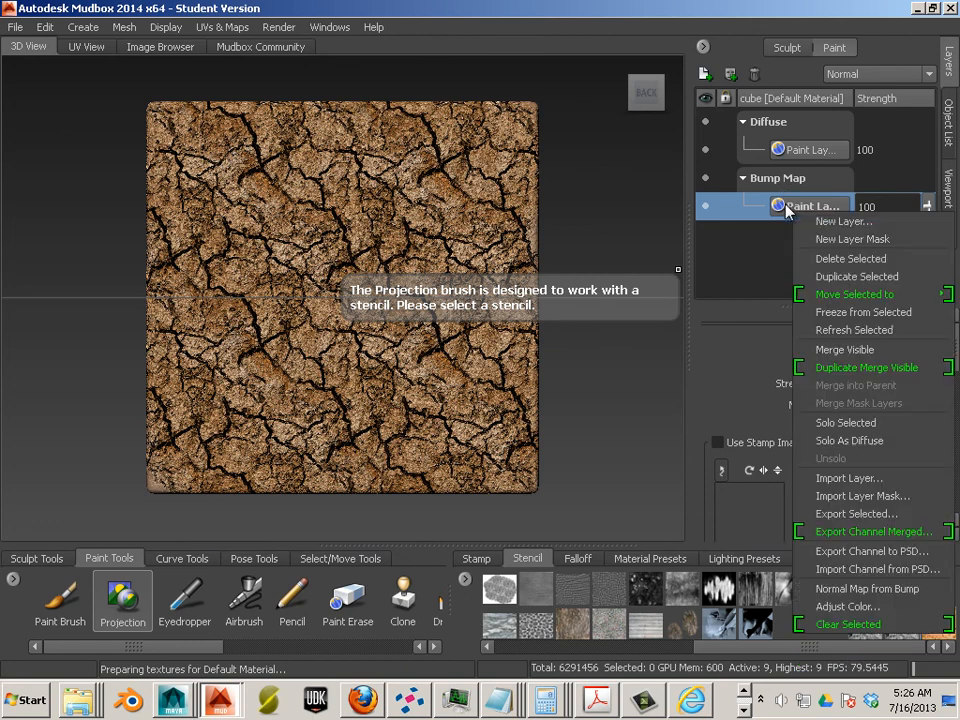
click(857, 589)
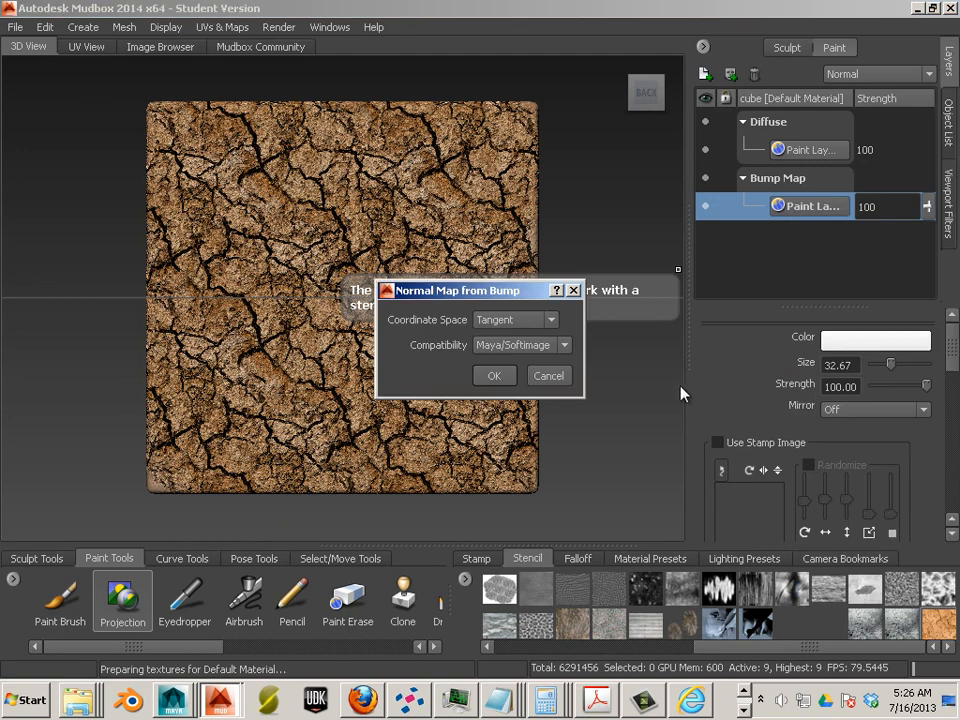
click(497, 377)
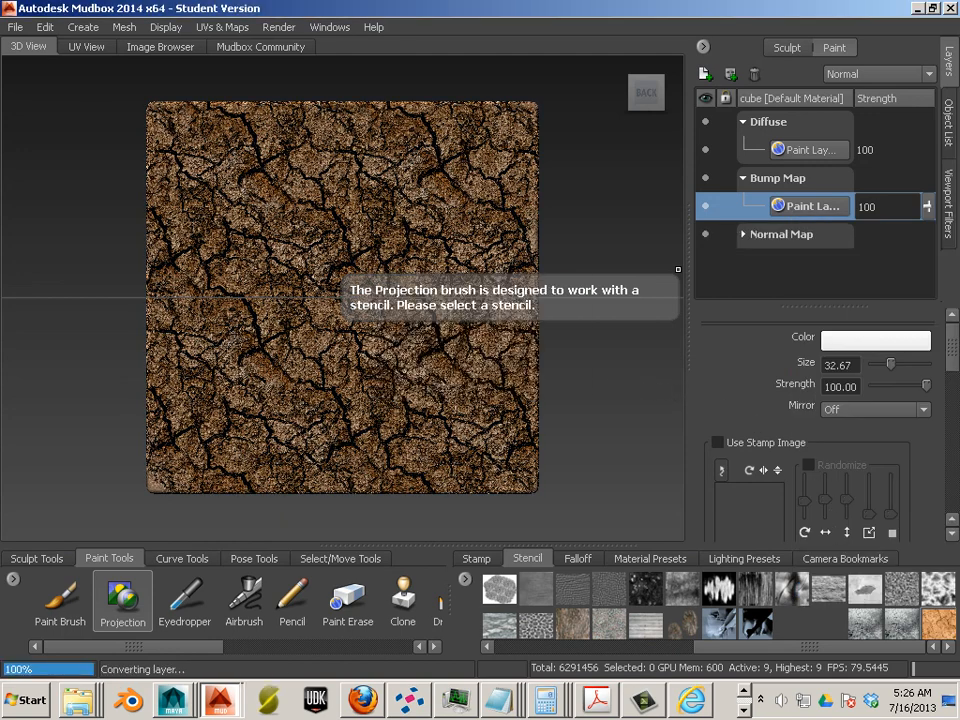
click(800, 206)
right_click(802, 208)
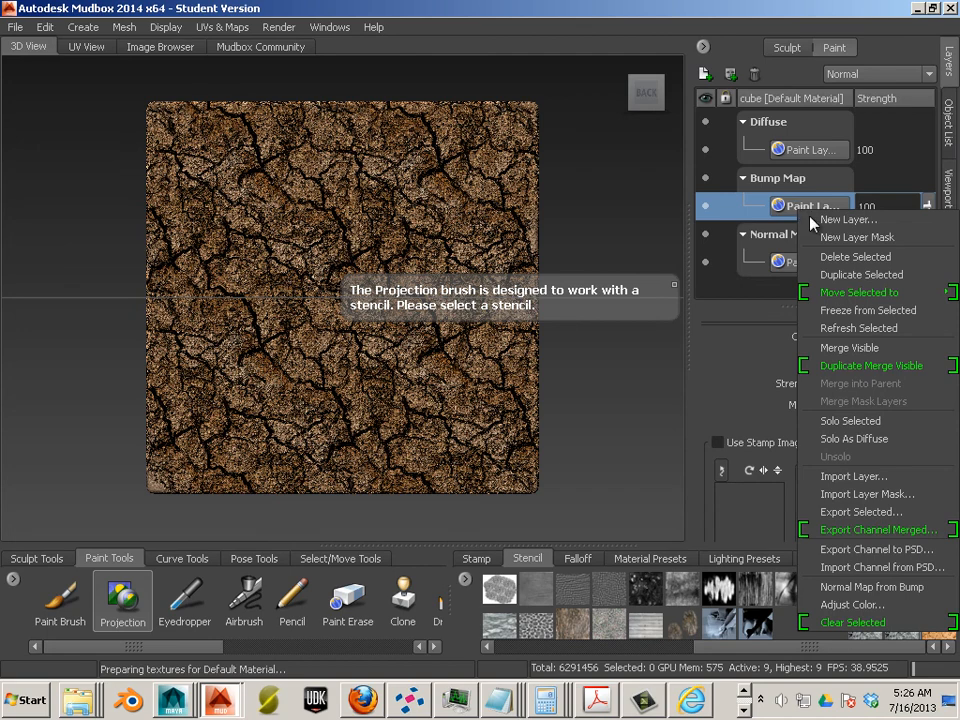
click(848, 258)
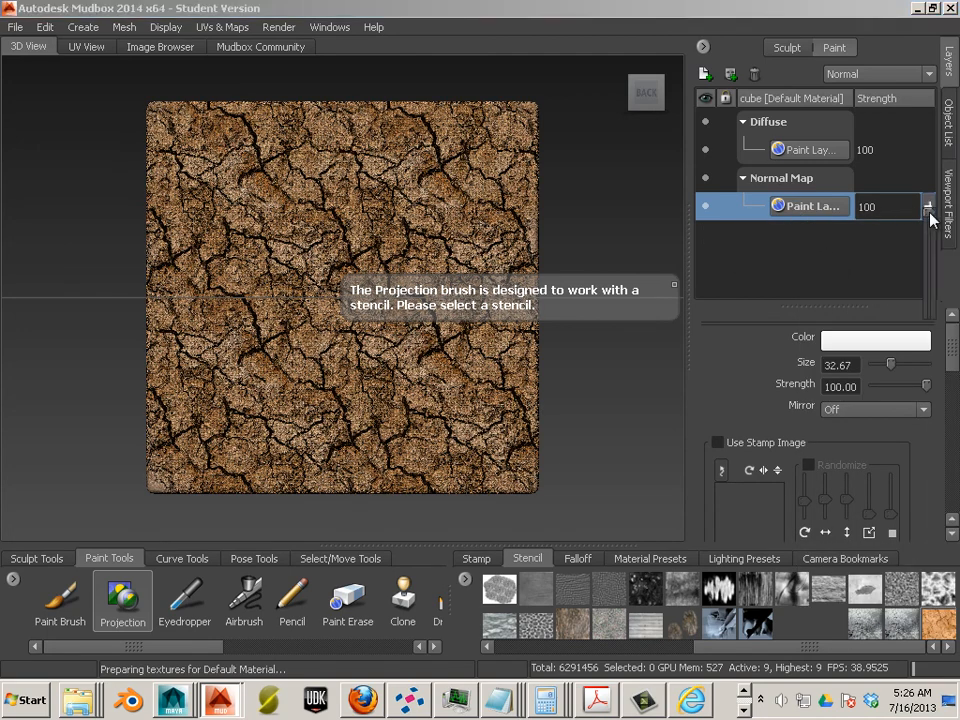
Step: Set the normal map paint layer's strength to 20 and hide the Diffuse channel
drag(929, 213, 932, 303)
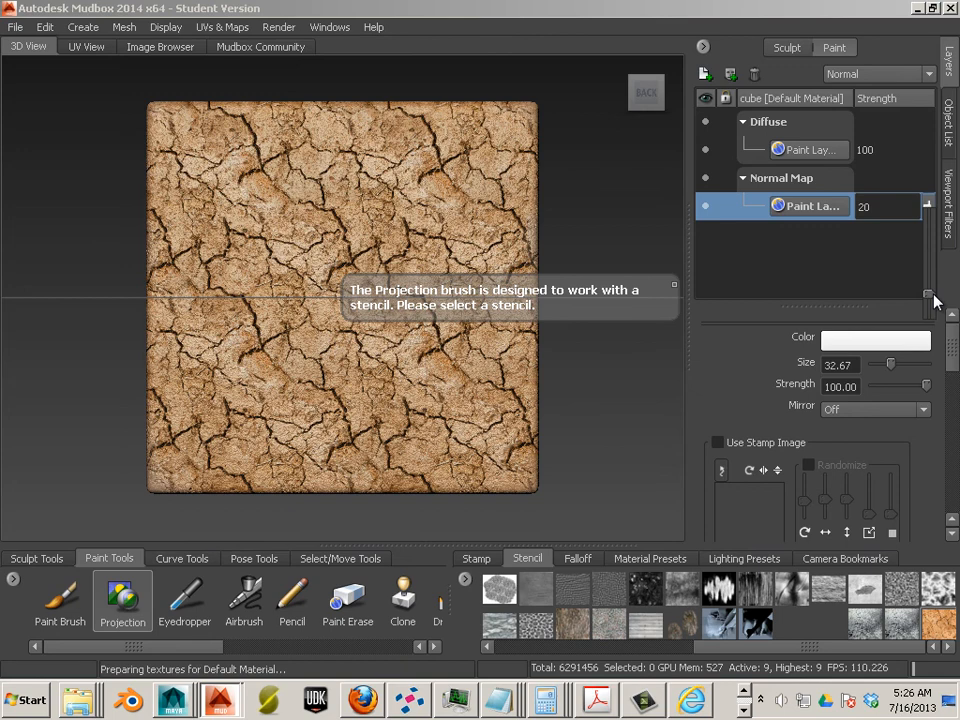
click(705, 121)
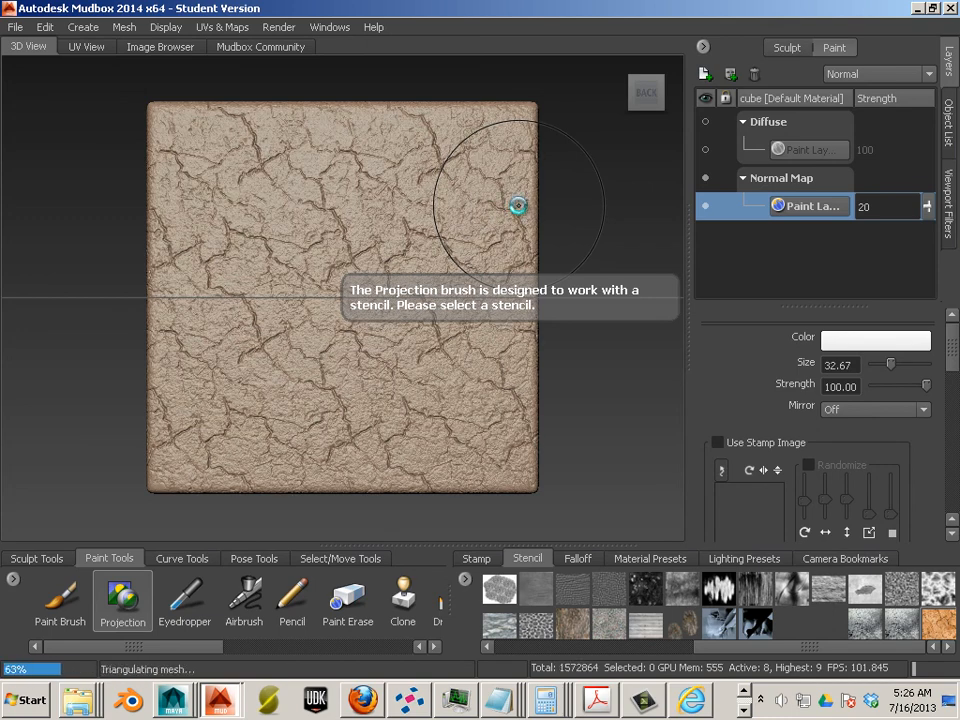
Step: Compare the normal-mapped cracks on the cube at lower subdivision levels, returning to level 7
key(Page_Down)
key(Page_Down)
key(Page_Down)
key(Page_Down)
key(Page_Down)
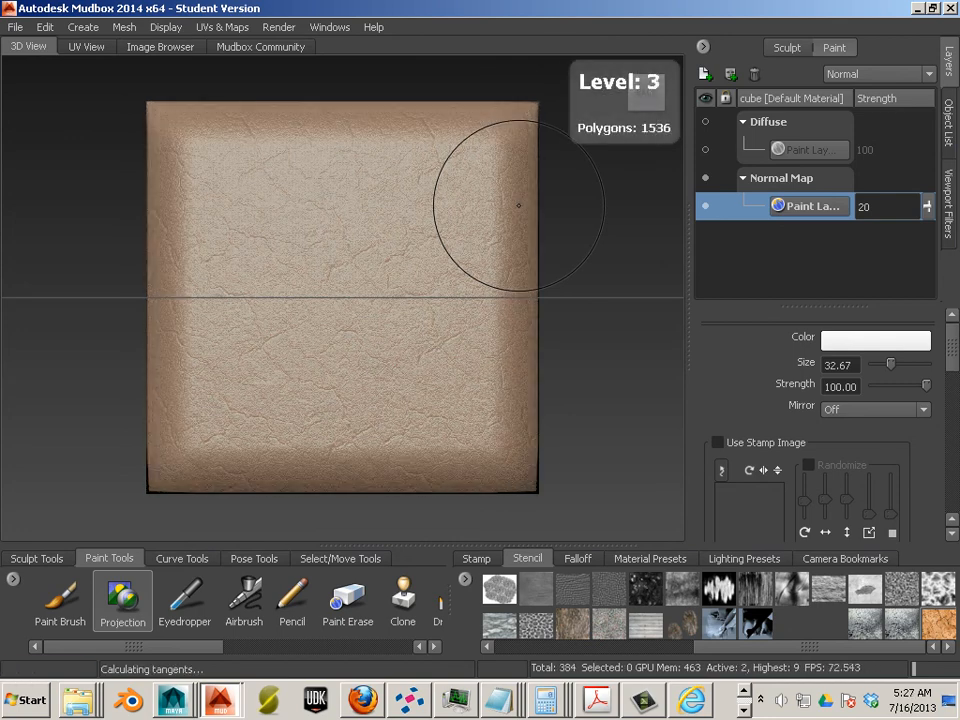
key(Page_Down)
key(Page_Up)
key(Page_Up)
key(Page_Up)
key(Page_Up)
key(Page_Up)
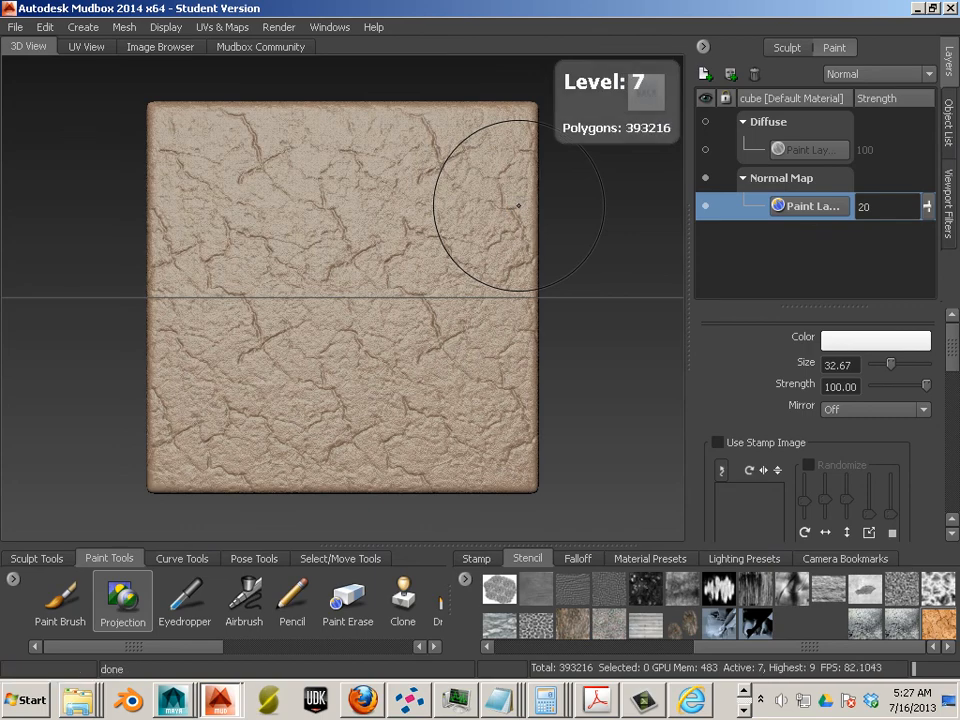
Step: Step the cube down from subdivision level 7 to level 0
key(Page_Down)
key(Page_Down)
key(Page_Down)
key(Page_Down)
key(Page_Down)
key(Page_Down)
key(Page_Down)
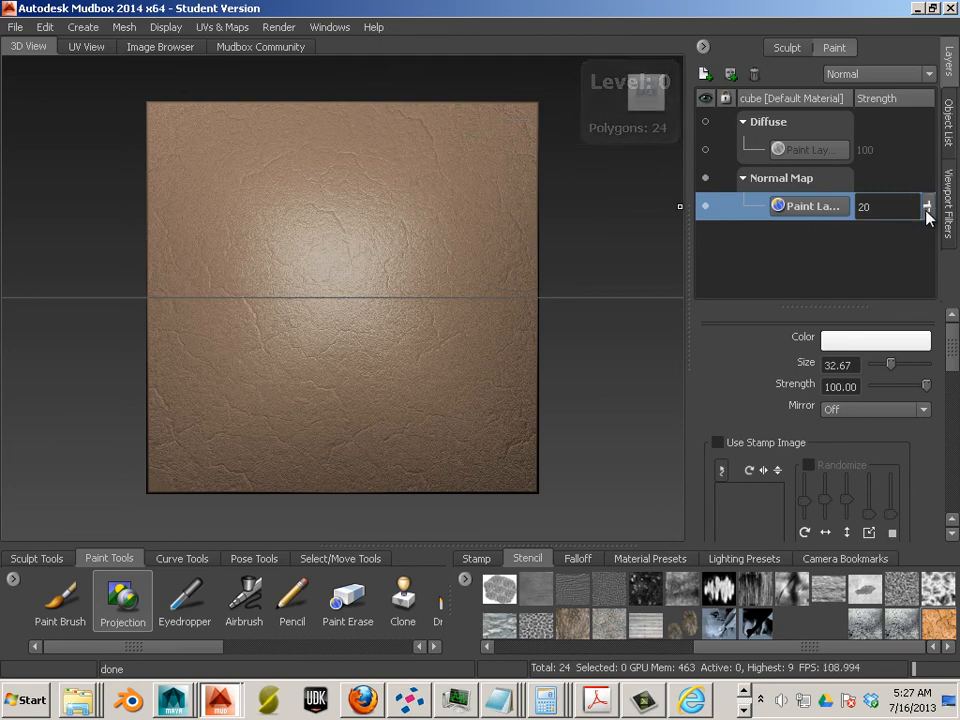
Step: Set the normal map layer's strength to 49, comparing it with 39 on a close-up of the cracks
drag(927, 207, 922, 185)
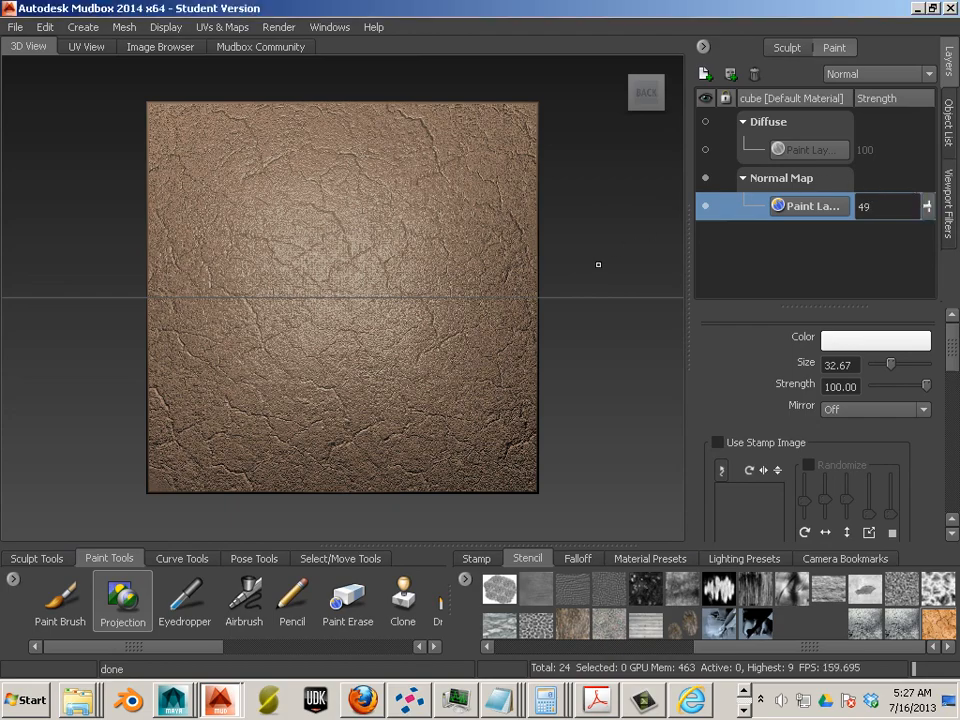
alt+drag(562, 306, 535, 312)
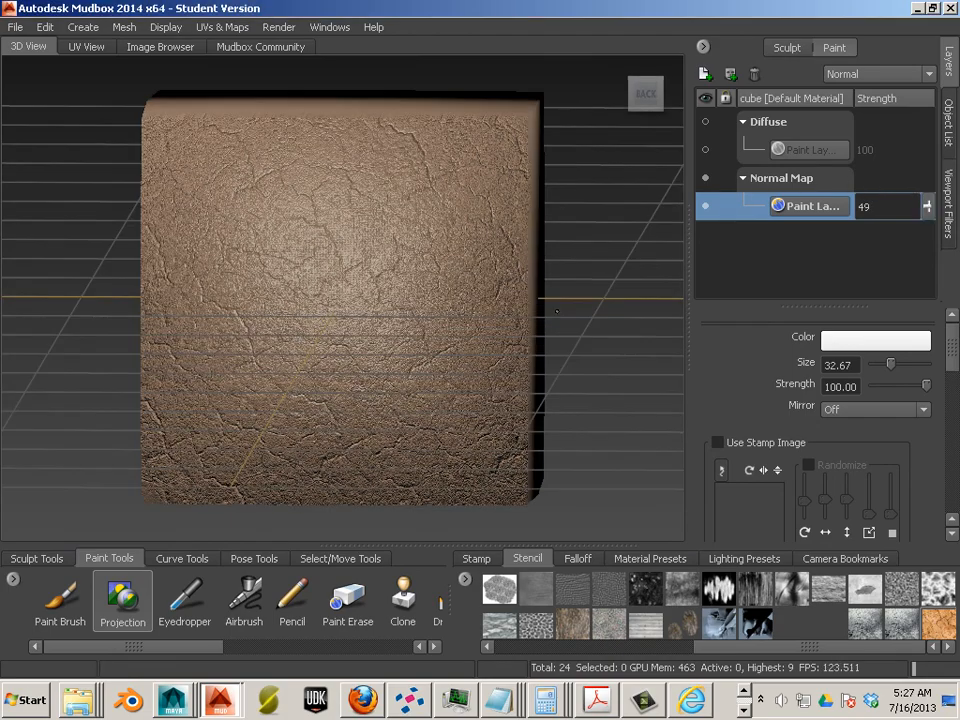
alt+right_drag(535, 312, 501, 312)
alt+drag(501, 312, 490, 286)
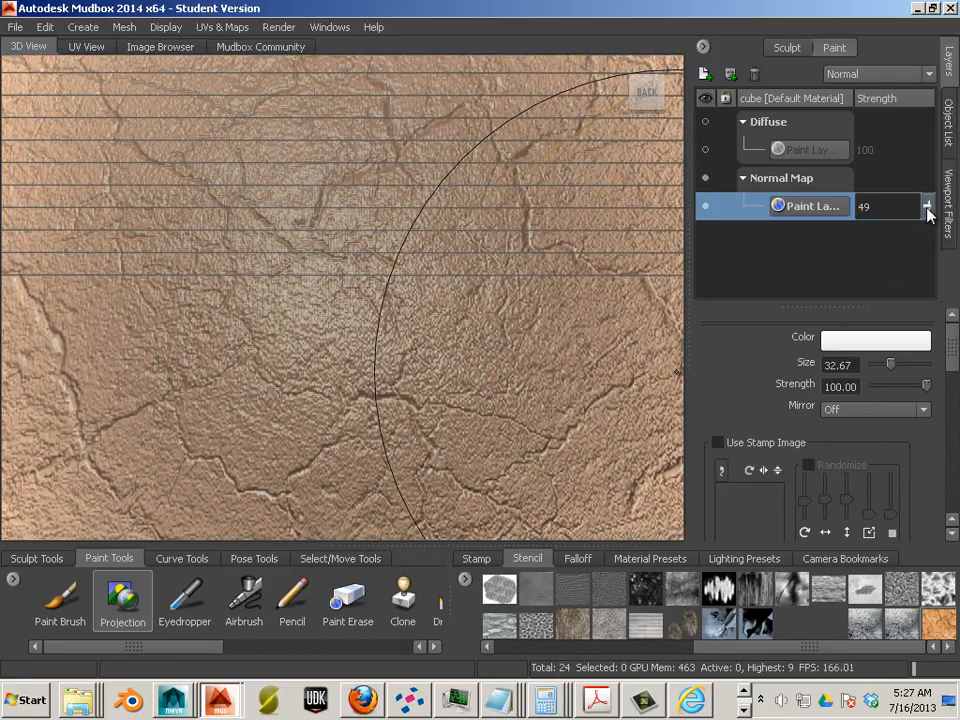
drag(927, 208, 932, 234)
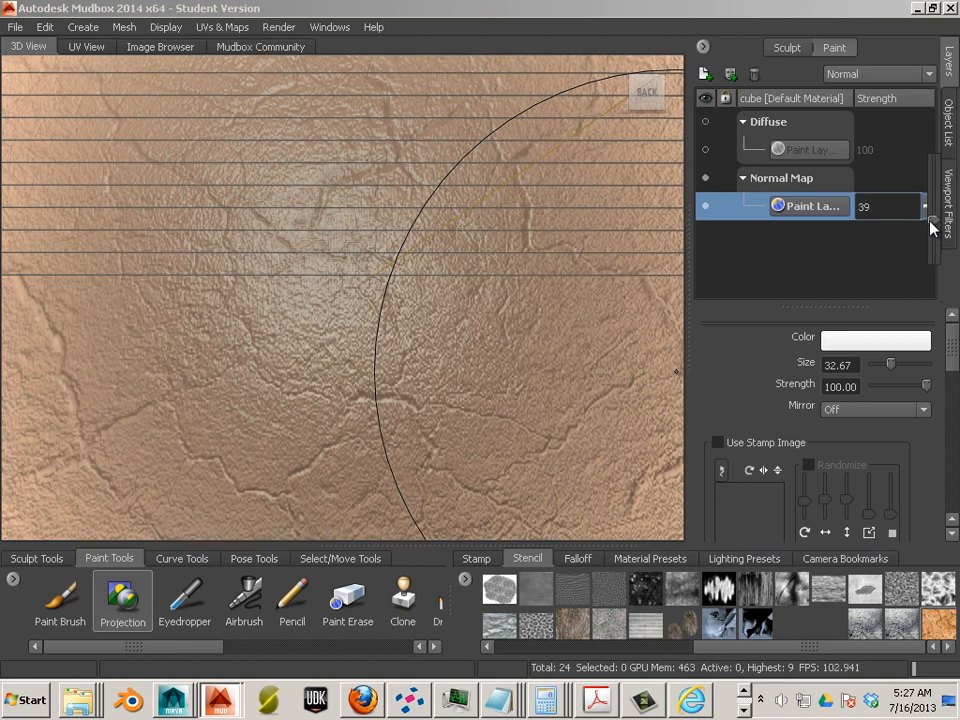
drag(932, 225, 930, 217)
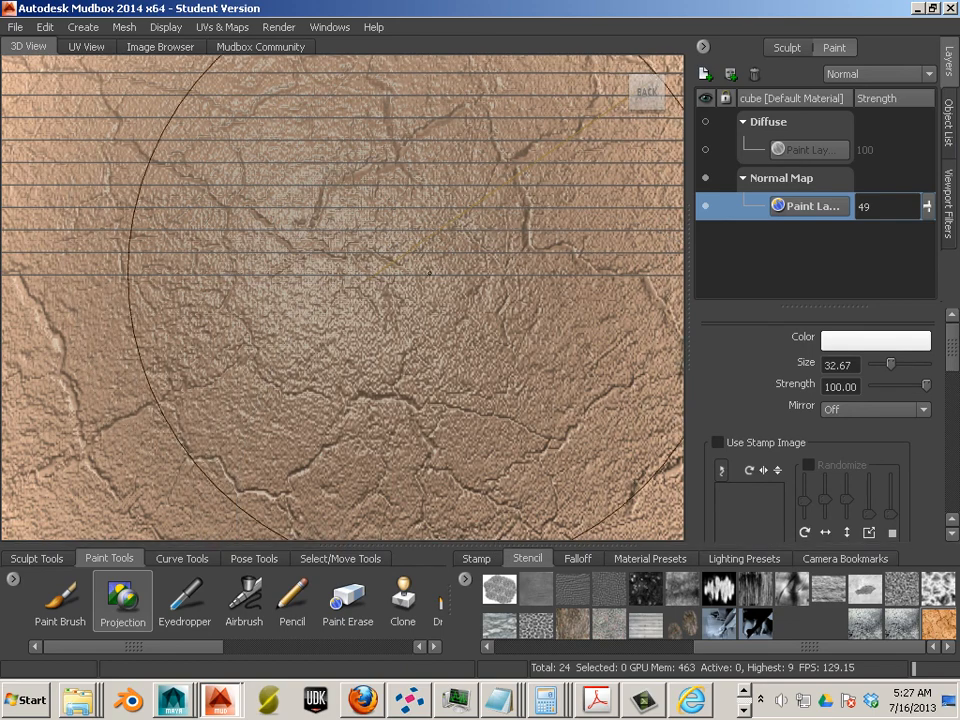
Step: Try a white material preset on the cube and examine the normal-mapped cracks up close and from a distance
click(630, 559)
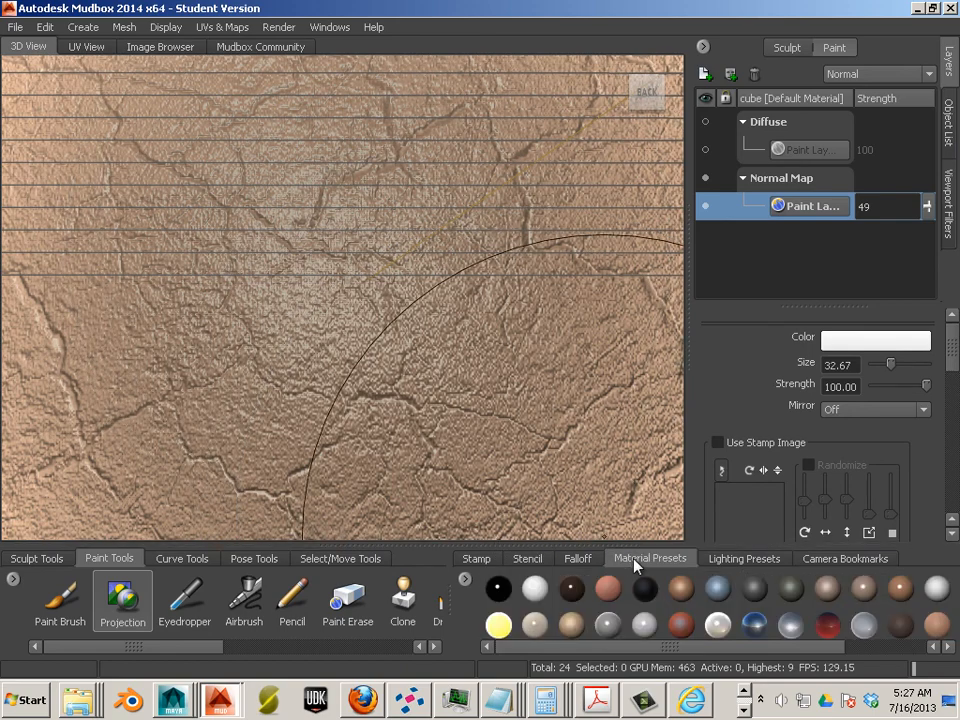
click(938, 592)
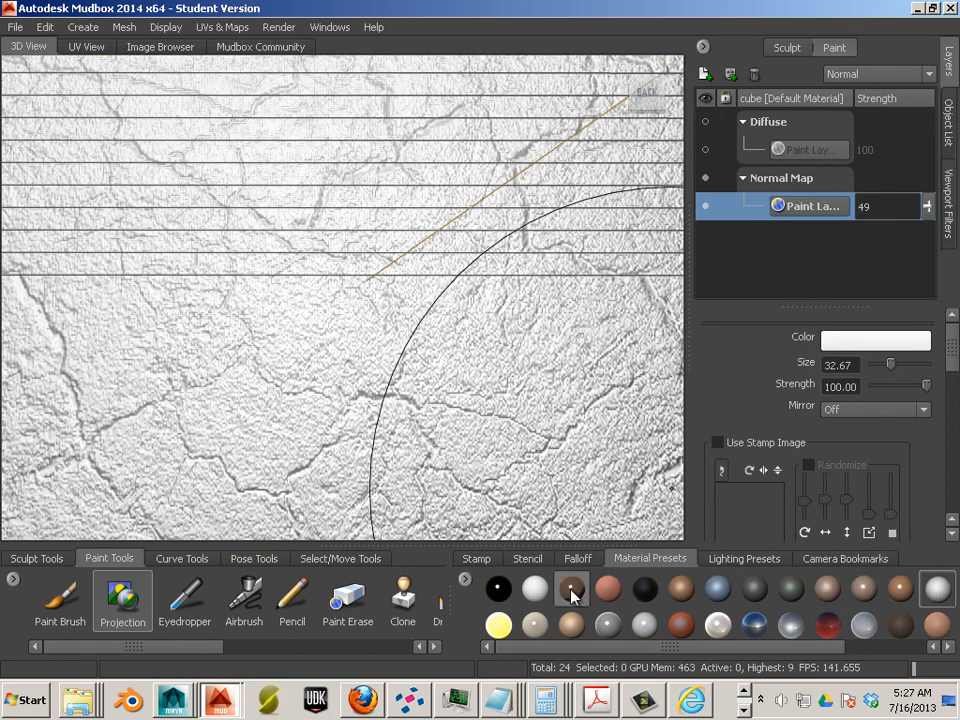
drag(604, 658, 724, 639)
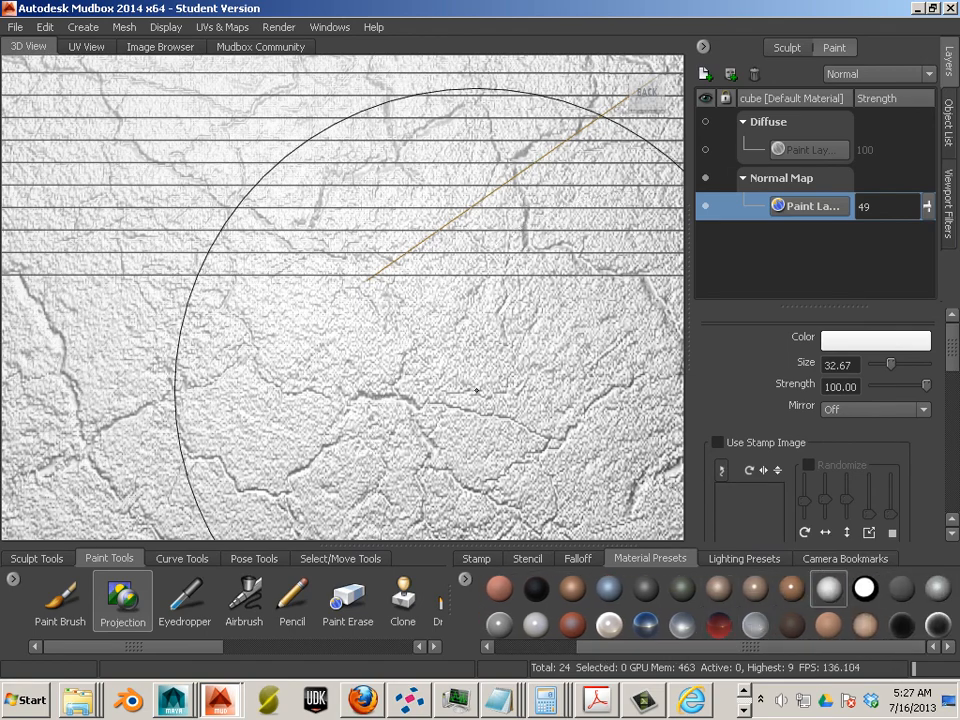
mouse_move(477, 390)
alt+mouse_down()
mouse_move(467, 358)
mouse_move(418, 357)
alt+mouse_up()
alt+right_drag(418, 357, 281, 330)
alt+middle_drag(279, 310, 281, 364)
alt+right_drag(366, 386, 291, 358)
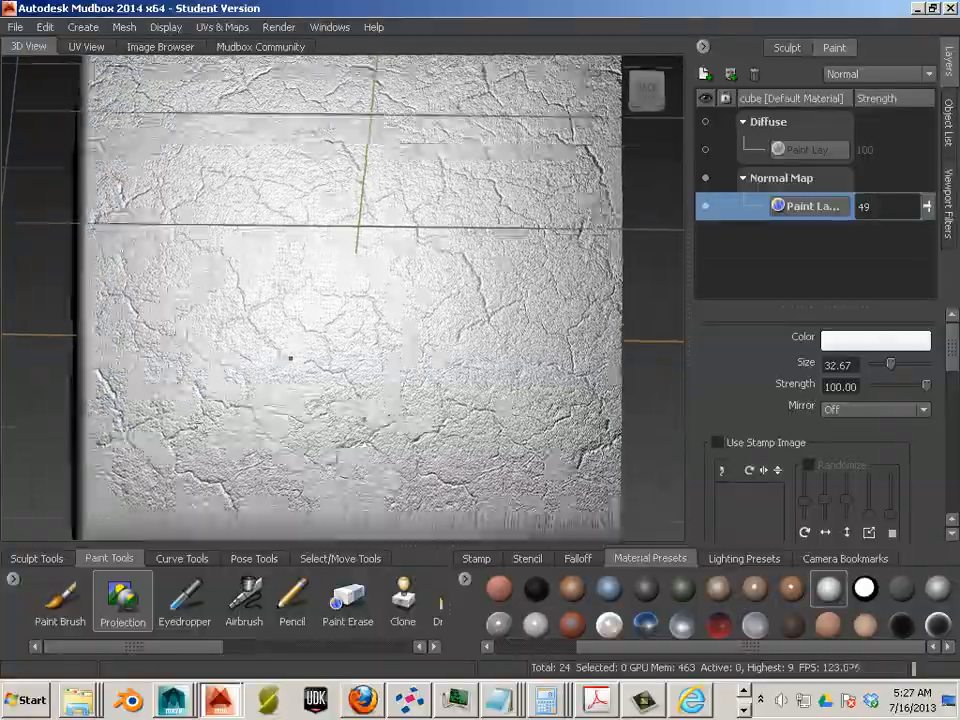
mouse_move(290, 358)
alt+mouse_down()
mouse_move(283, 300)
mouse_move(289, 418)
mouse_move(336, 386)
mouse_move(285, 371)
mouse_move(322, 387)
alt+mouse_up()
alt+right_drag(322, 387, 585, 460)
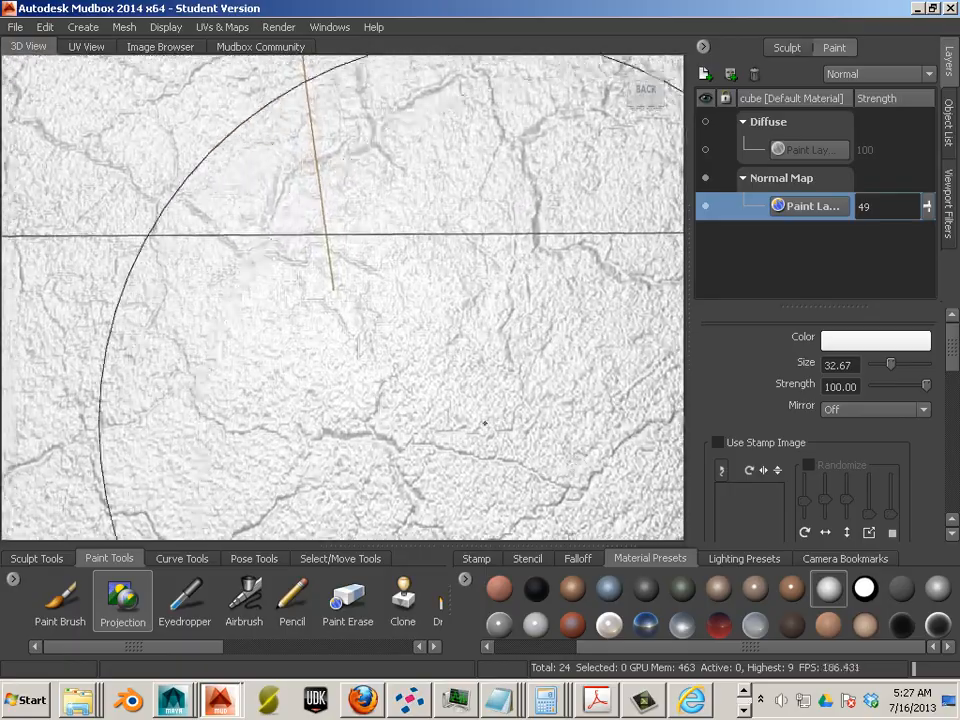
alt+middle_drag(492, 412, 416, 405)
alt+right_drag(420, 408, 258, 379)
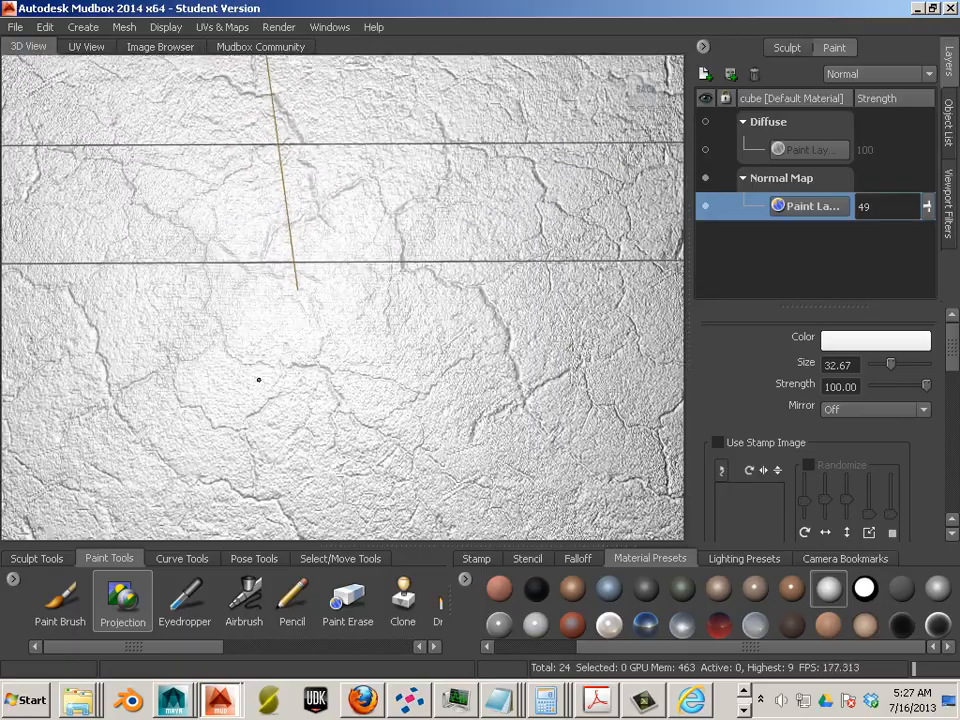
Step: Apply a glossy light-brown material preset to the cube and inspect the highlights on its back face
click(721, 589)
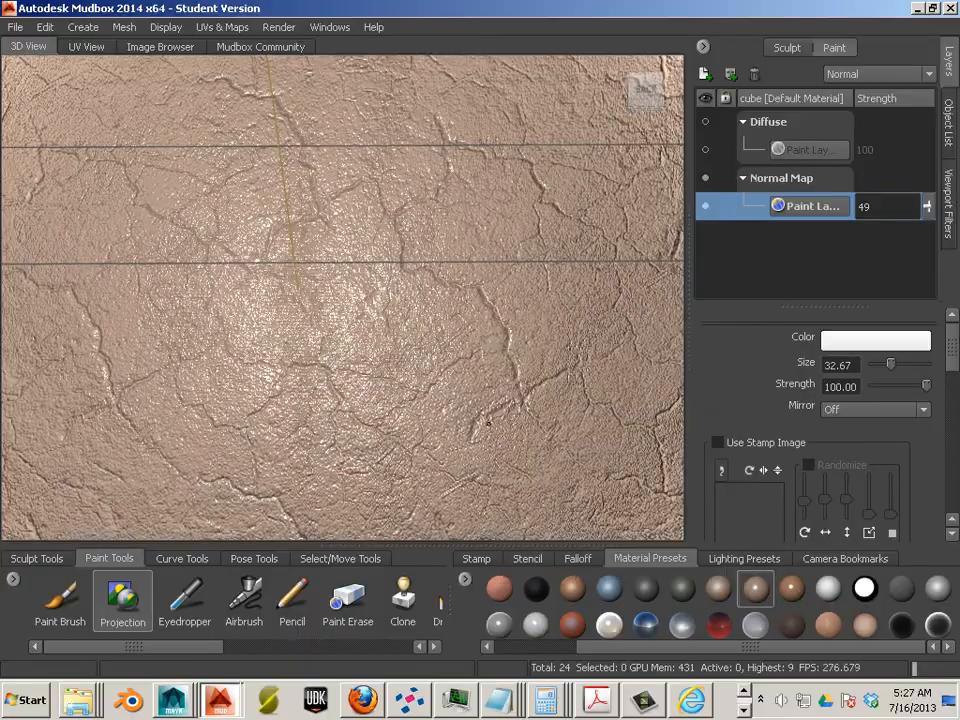
alt+right_drag(500, 425, 568, 475)
alt+drag(568, 475, 544, 479)
alt+right_drag(530, 462, 370, 410)
alt+drag(370, 410, 520, 418)
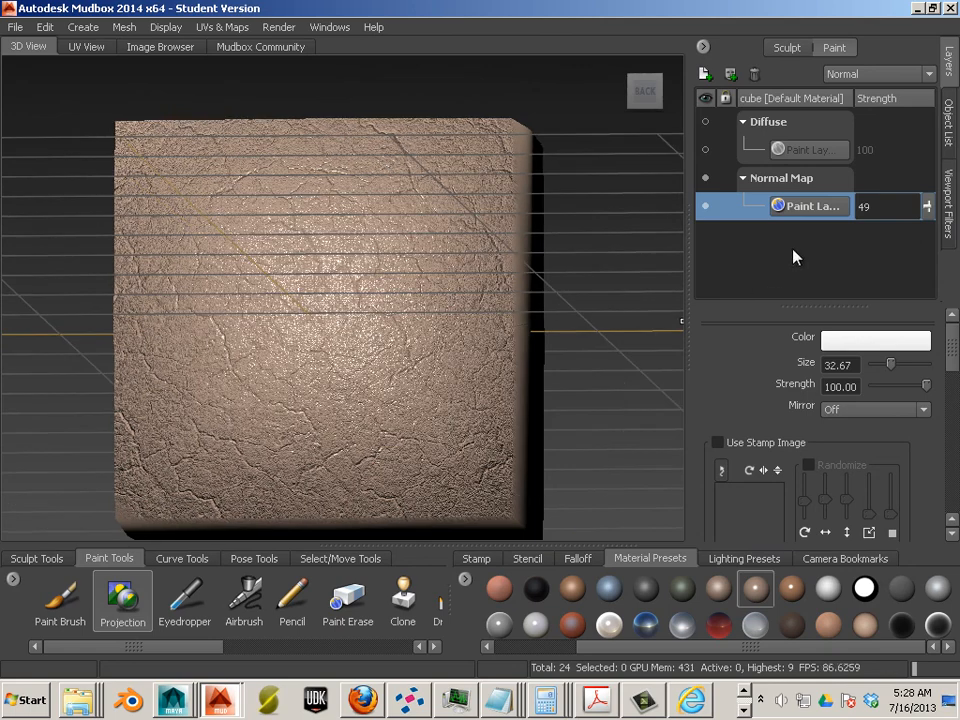